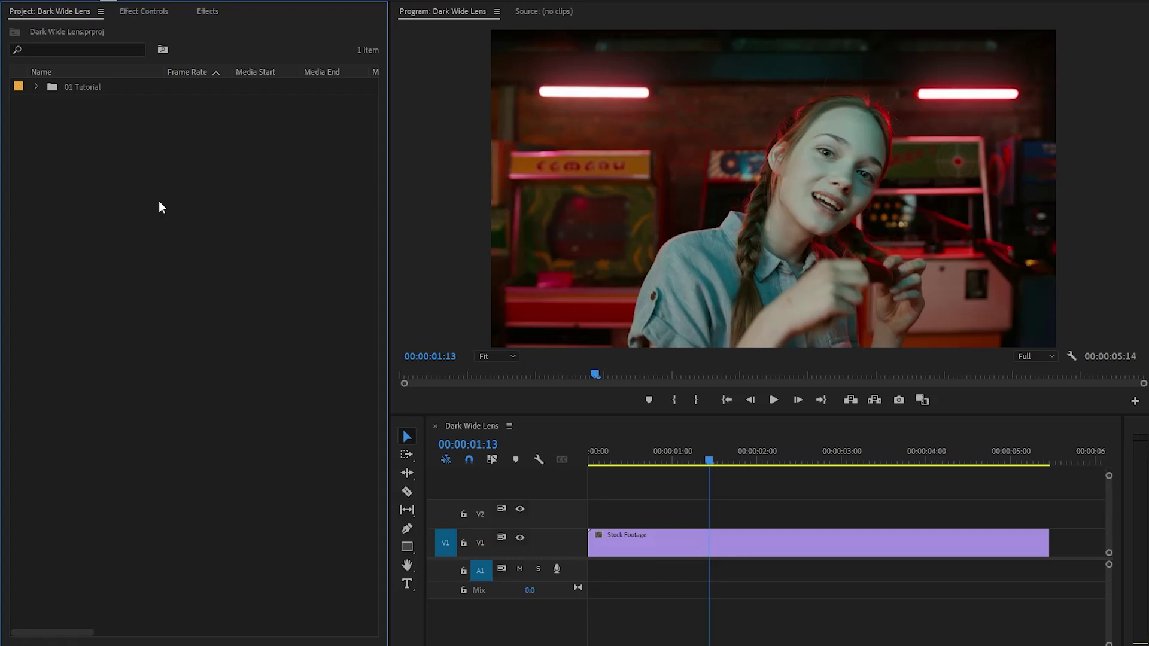
Drag the timeline playhead from 00:00:01:13 to 00:00:03:10.
{"action": "left_click_drag", "start_coordinate": [698, 462], "coordinate": [870, 477]}
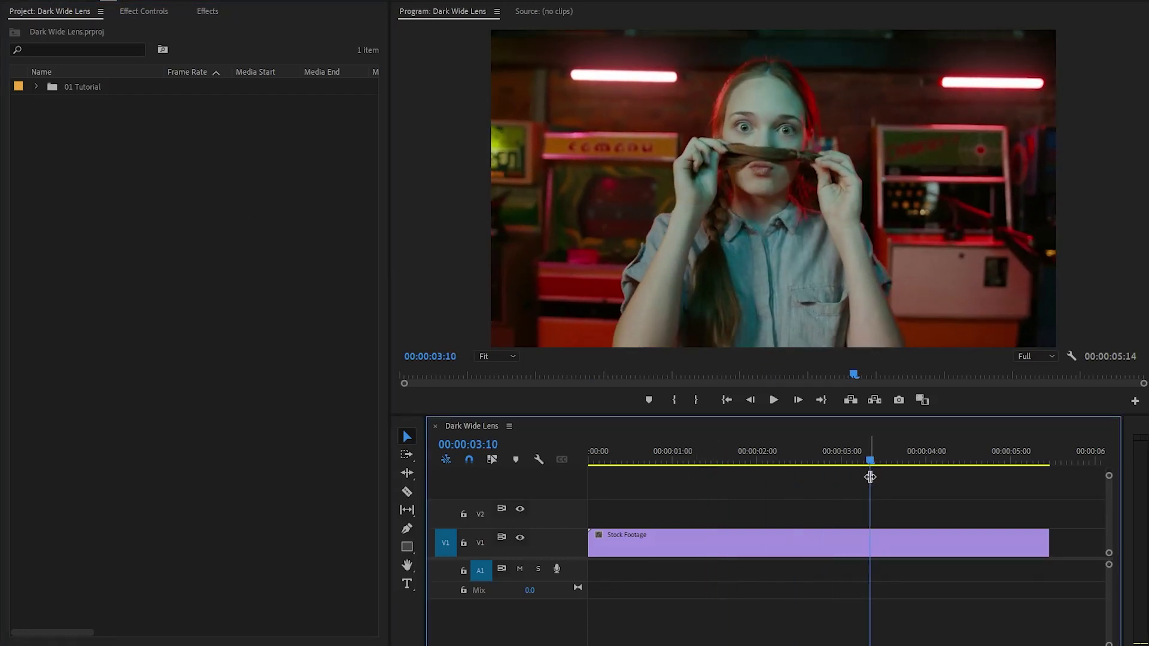
Nest the Stock Footage clip into a new sequence named 'Dark Wide Lens'.
{"action": "right_click", "coordinate": [771, 540]}
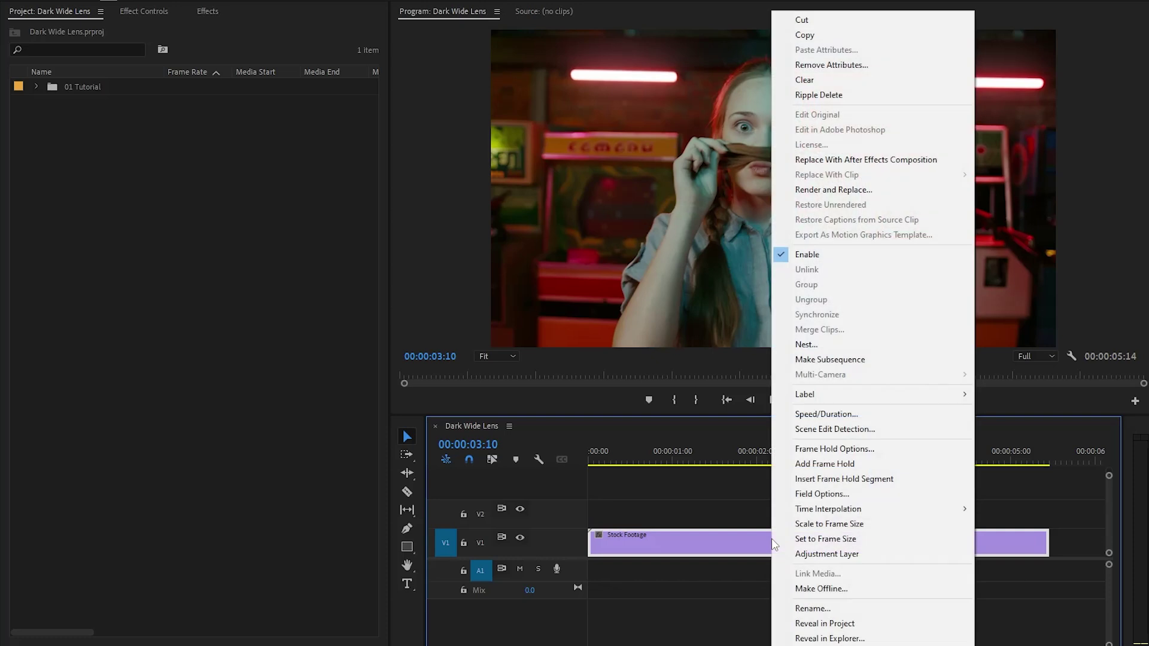
{"action": "left_click", "coordinate": [808, 346]}
{"action": "type", "text": "Dark Wide Lens"}
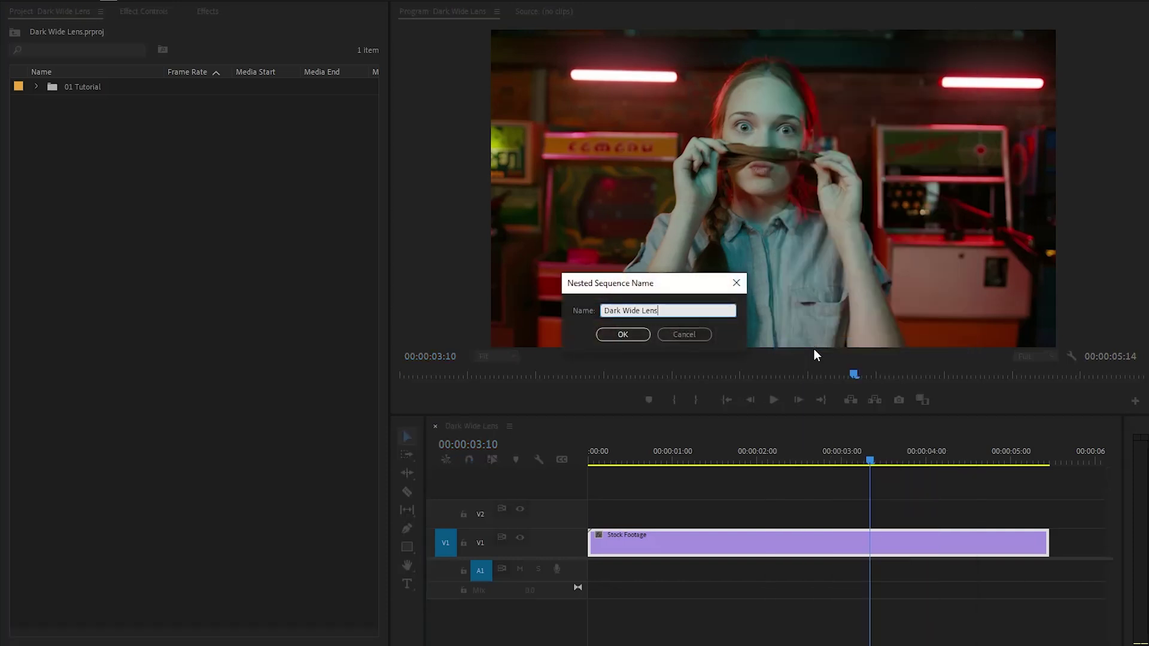
{"action": "left_click", "coordinate": [640, 337]}
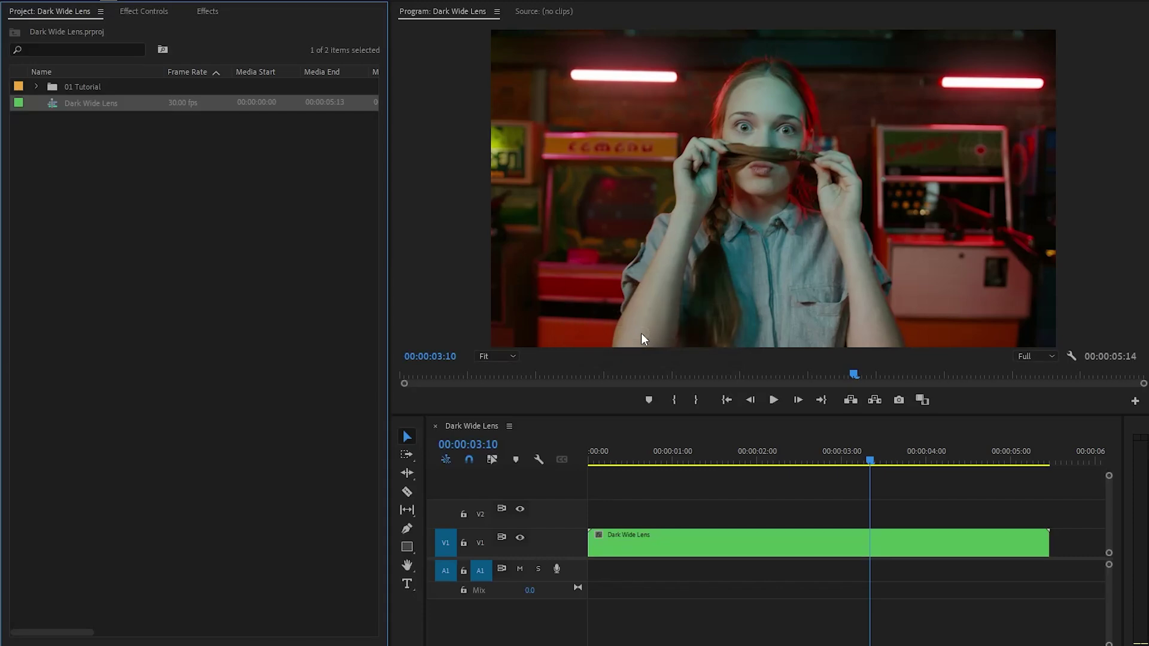
Apply Unsharp Mask to the nested clip and set its Amount to 137.
{"action": "left_click", "coordinate": [206, 11]}
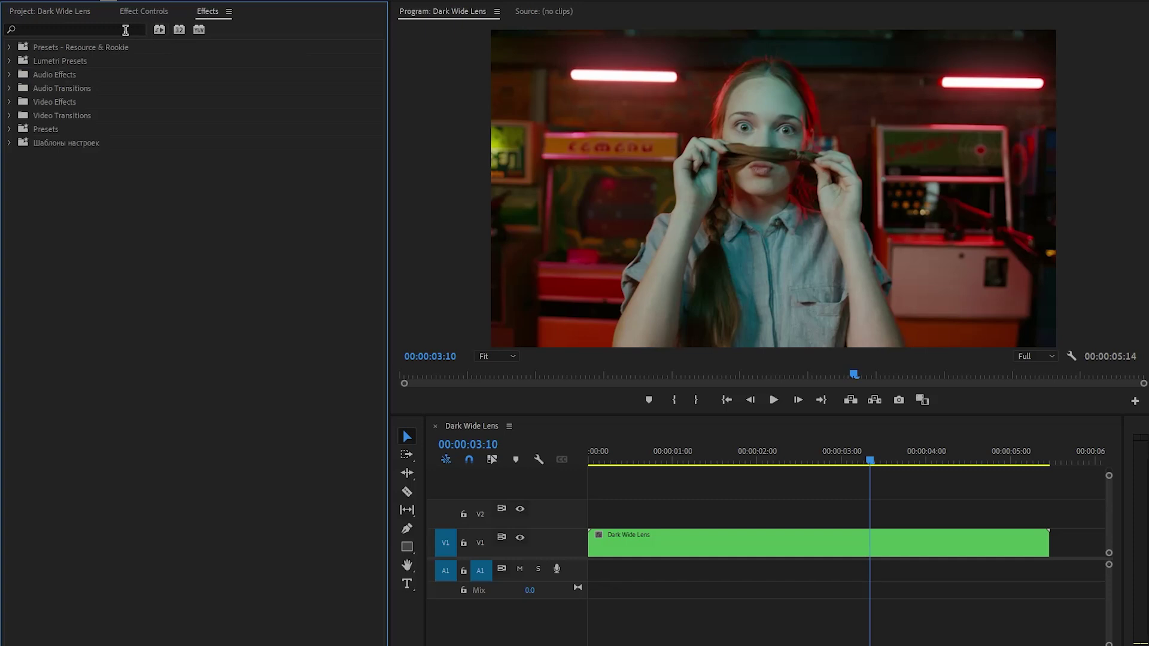
{"action": "type", "text": "Unsharp"}
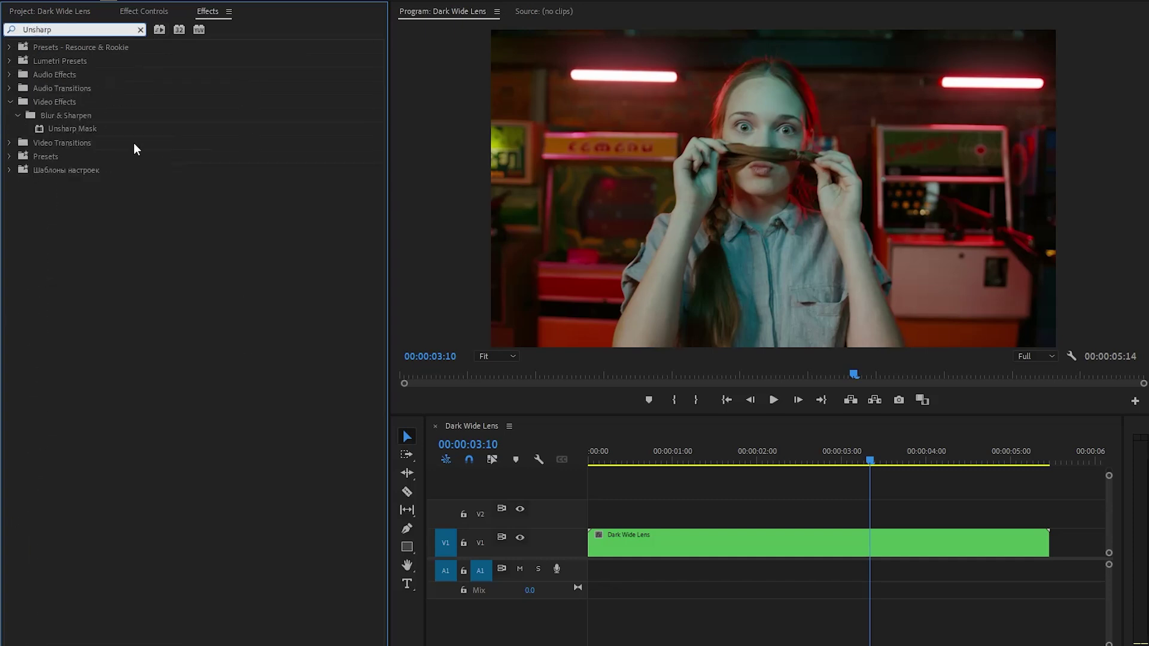
{"action": "left_click_drag", "start_coordinate": [71, 128], "coordinate": [621, 534]}
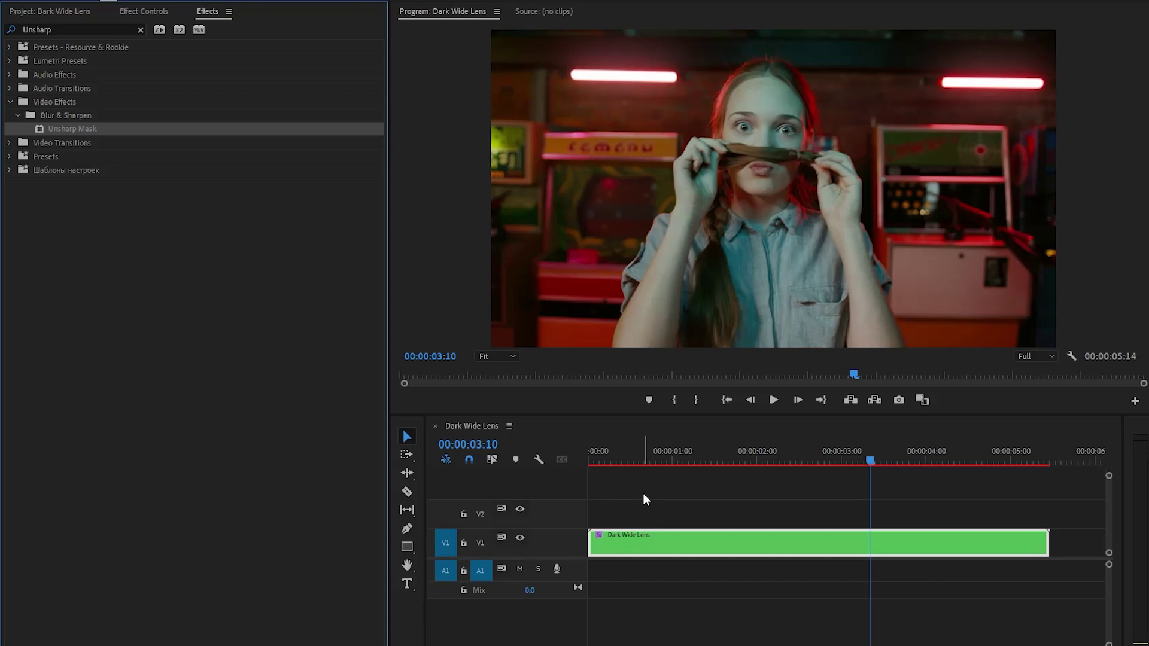
{"action": "left_click", "coordinate": [151, 12]}
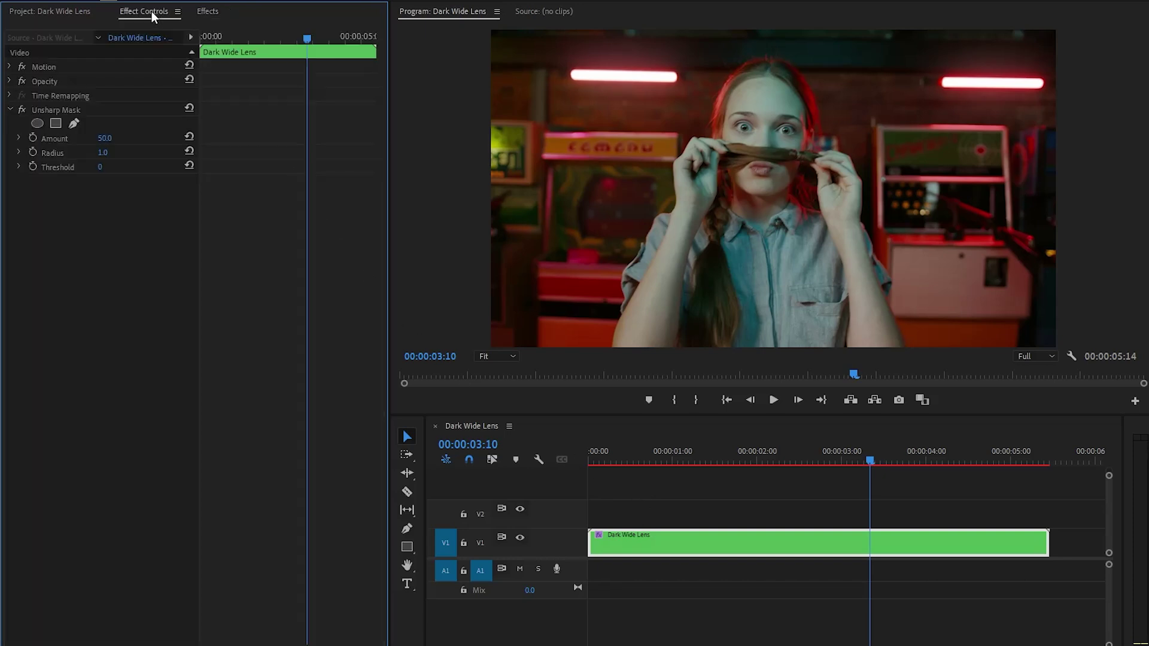
{"action": "left_click", "coordinate": [98, 109]}
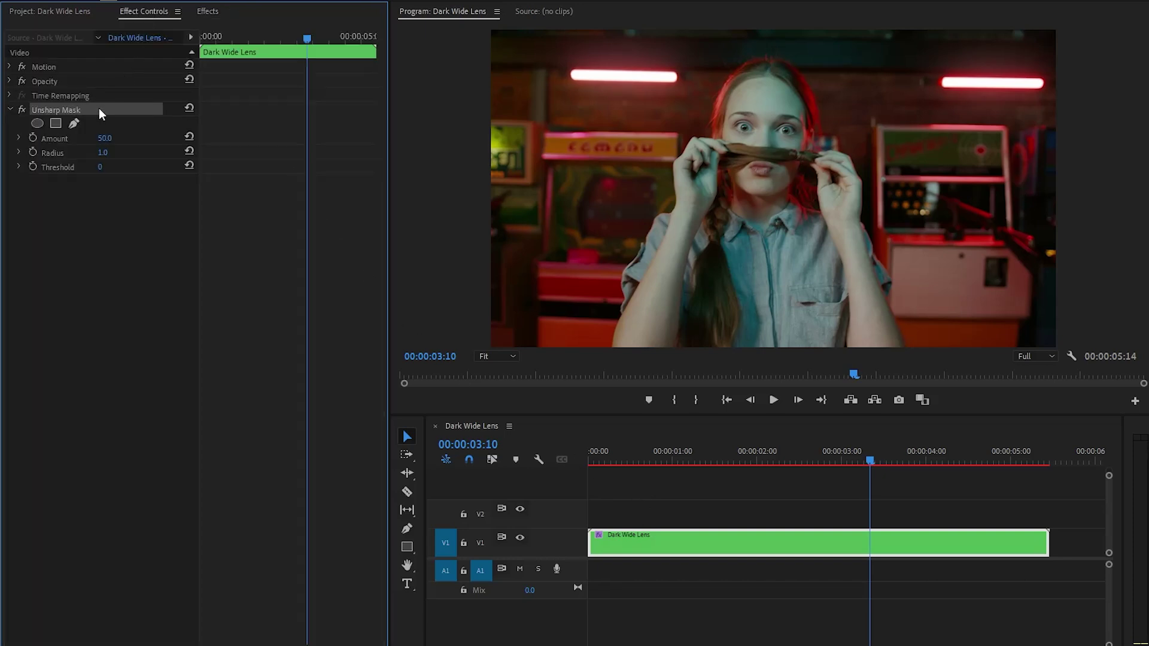
{"action": "left_click", "coordinate": [111, 137]}
{"action": "type", "text": "137"}
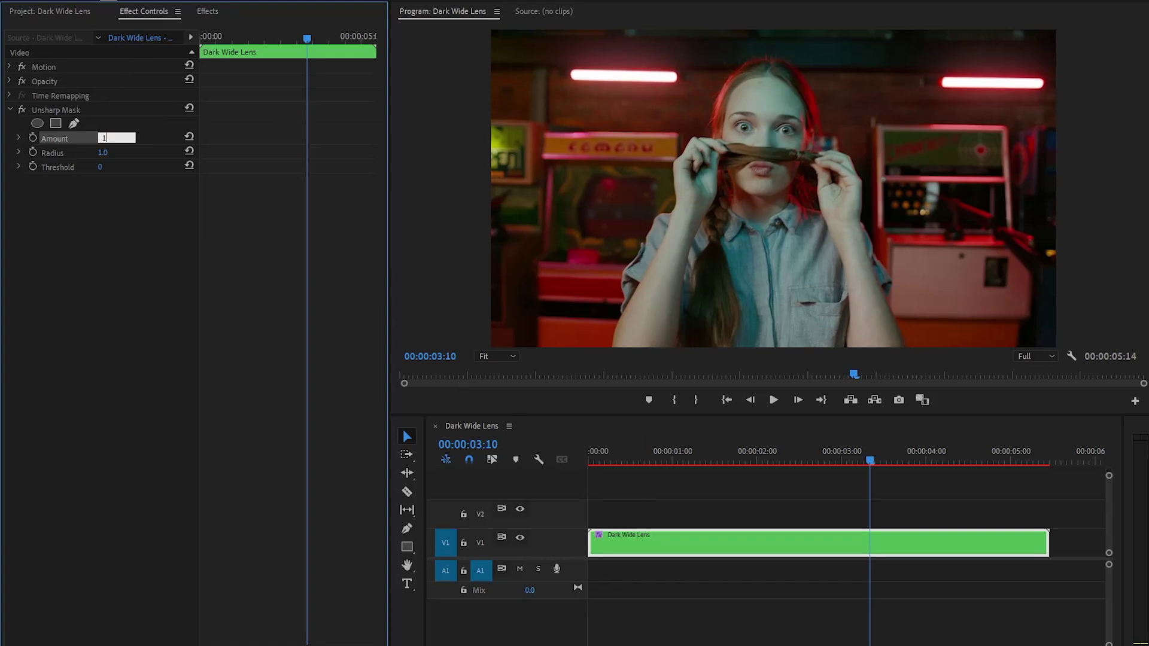
{"action": "key", "text": "Return"}
Search the effects list for 'channel blur'.
{"action": "left_click", "coordinate": [214, 15]}
{"action": "left_click", "coordinate": [140, 30]}
{"action": "type", "text": "c"}
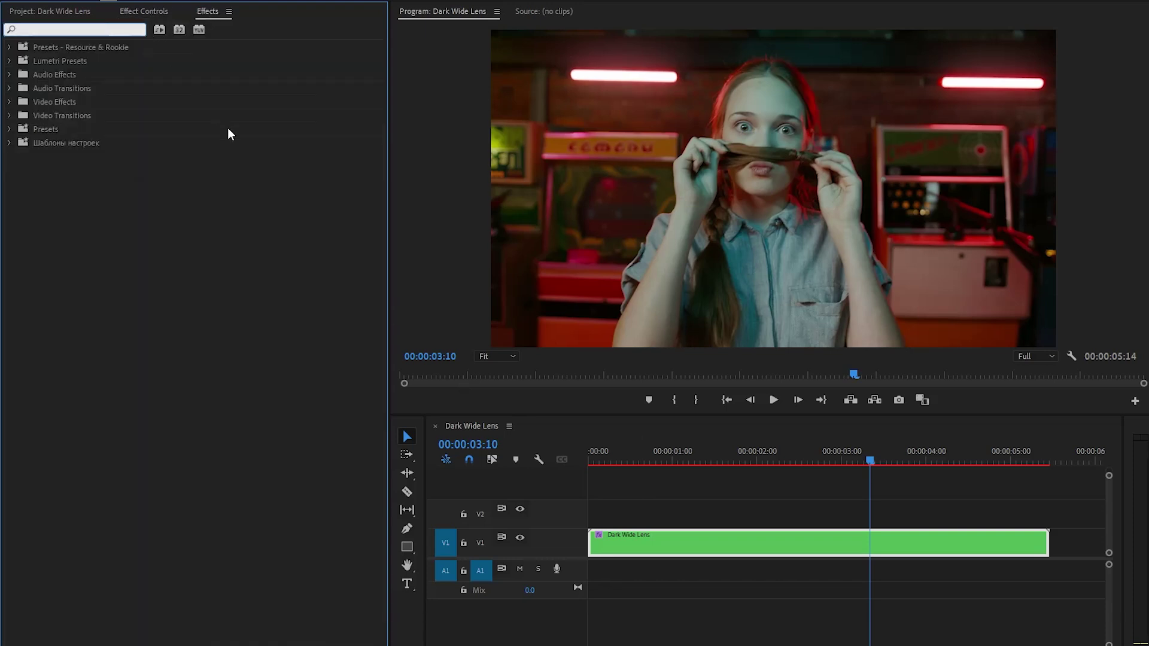
{"action": "type", "text": "hannel blur"}
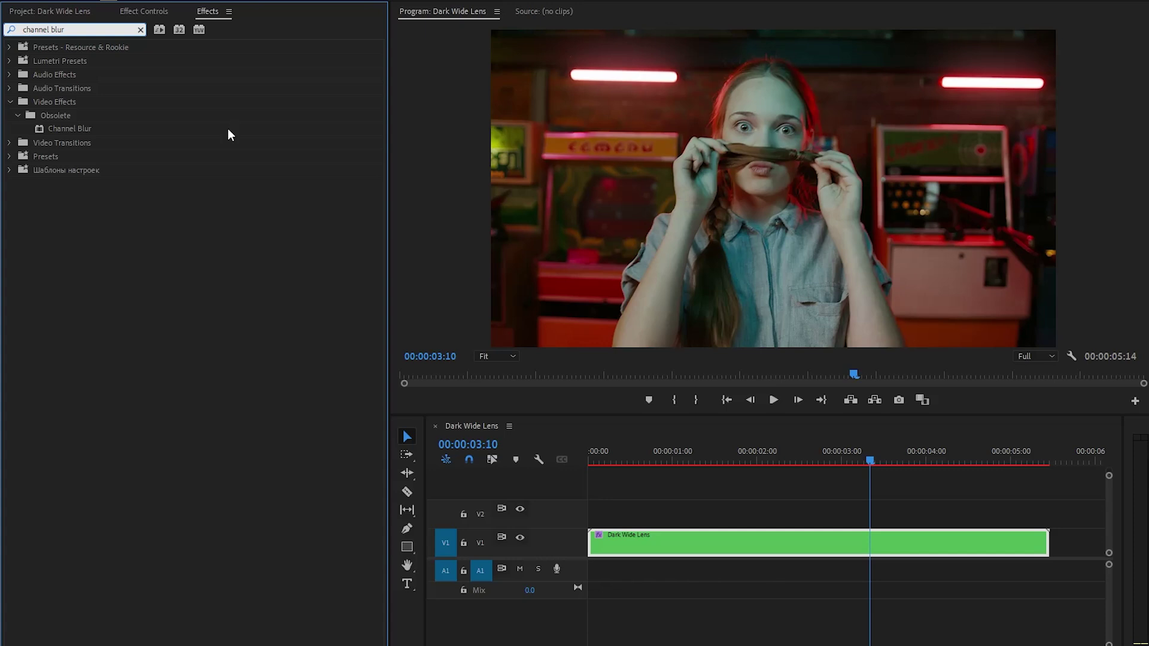
Apply Channel Blur and add an ellipse mask stretched wide and tall across the frame.
{"action": "left_click_drag", "start_coordinate": [80, 128], "coordinate": [658, 538]}
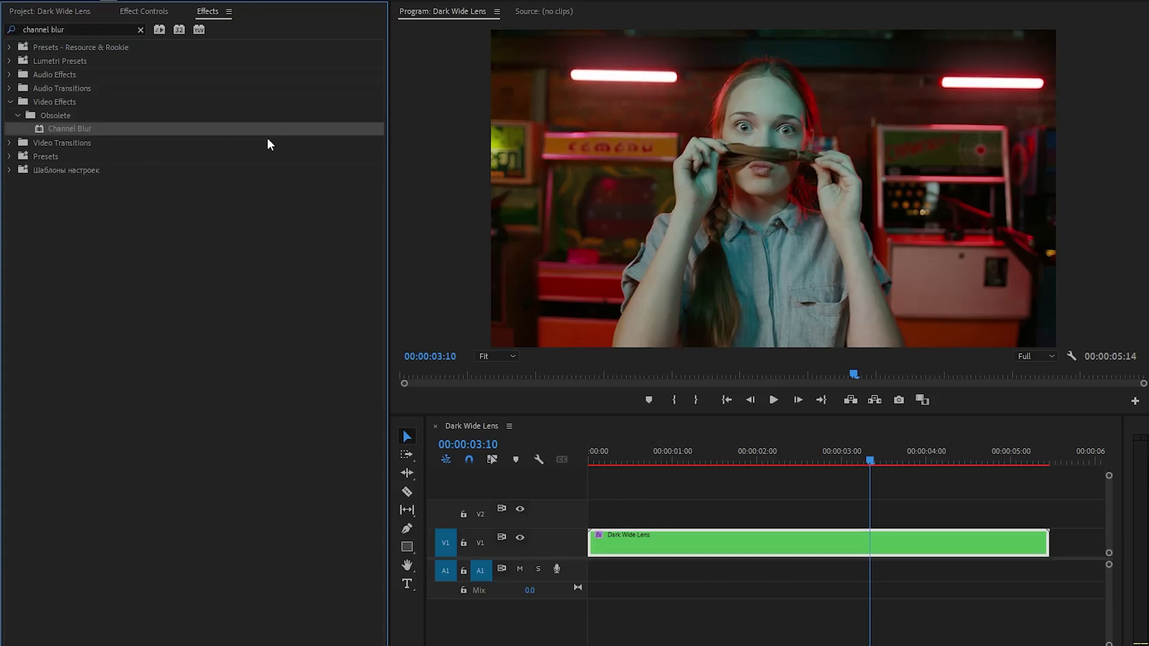
{"action": "left_click", "coordinate": [150, 14]}
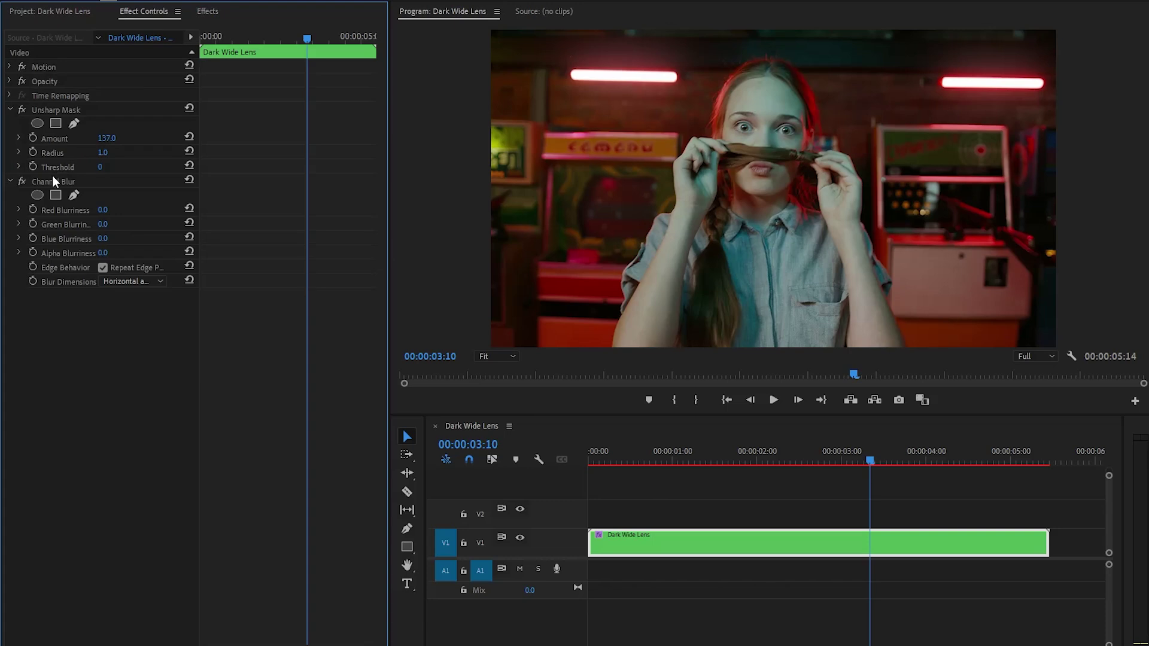
{"action": "left_click", "coordinate": [98, 181]}
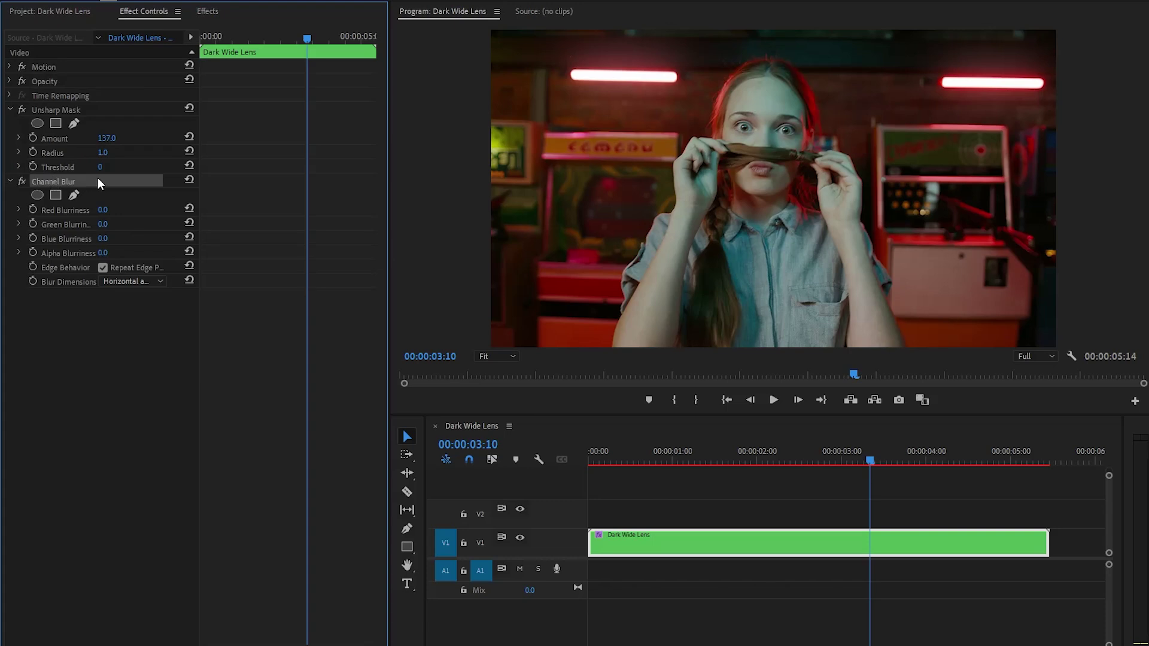
{"action": "left_click", "coordinate": [37, 197]}
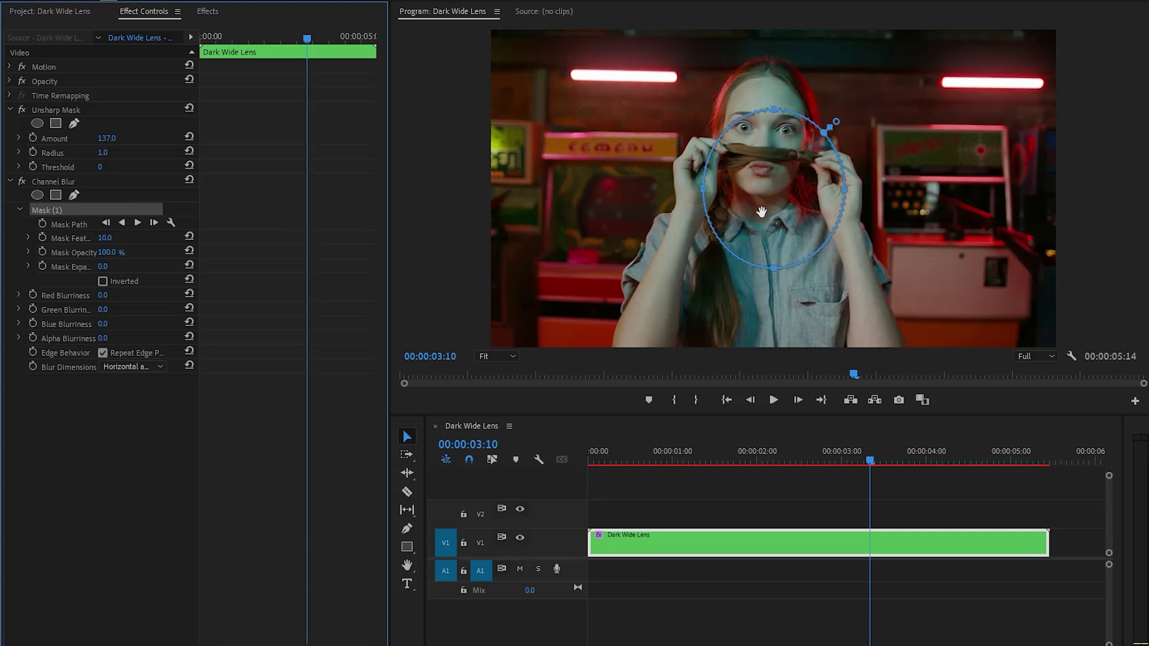
{"action": "left_click_drag", "start_coordinate": [844, 189], "coordinate": [941, 189]}
{"action": "left_click_drag", "start_coordinate": [703, 189], "coordinate": [611, 191]}
{"action": "left_click_drag", "start_coordinate": [776, 110], "coordinate": [780, 105]}
{"action": "left_click_drag", "start_coordinate": [776, 271], "coordinate": [777, 275]}
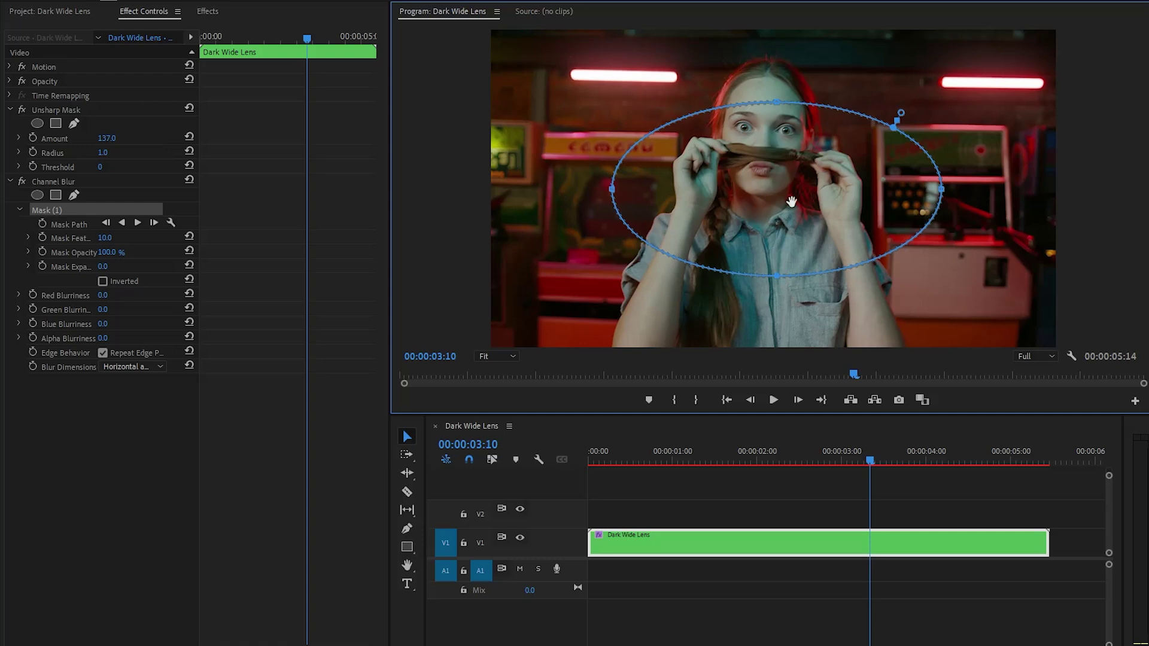
Set the Channel Blur mask Feather to 94 and Expansion to 69.
{"action": "left_click", "coordinate": [104, 238]}
{"action": "type", "text": "94"}
{"action": "key", "text": "Return"}
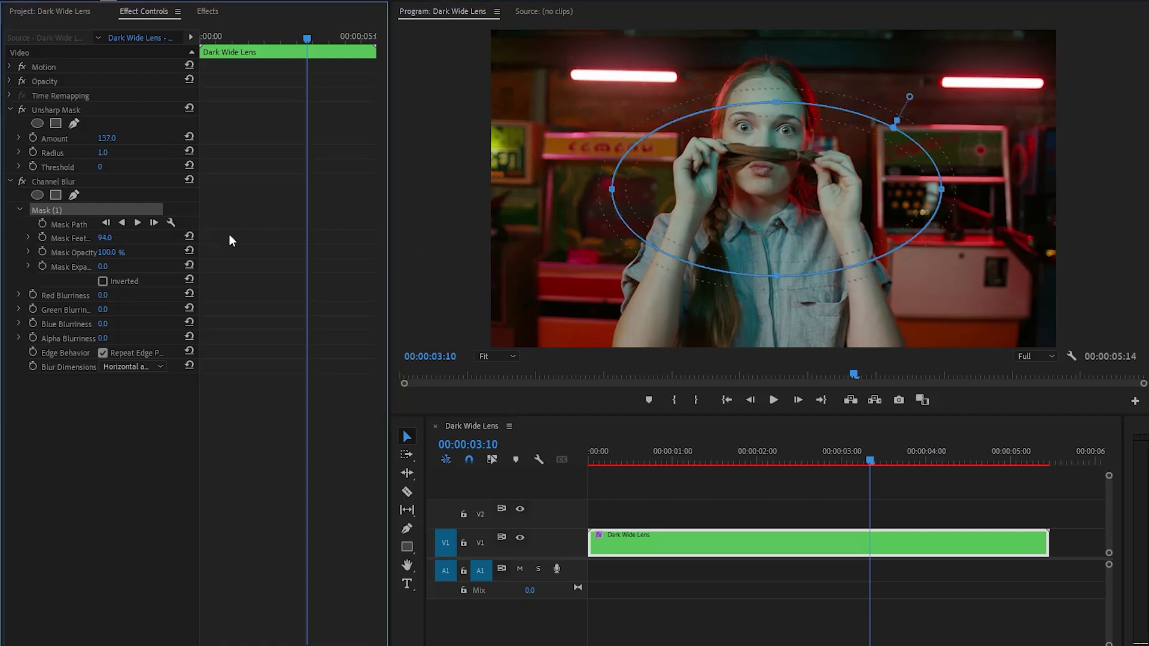
{"action": "left_click", "coordinate": [103, 266]}
{"action": "type", "text": "69"}
{"action": "key", "text": "Return"}
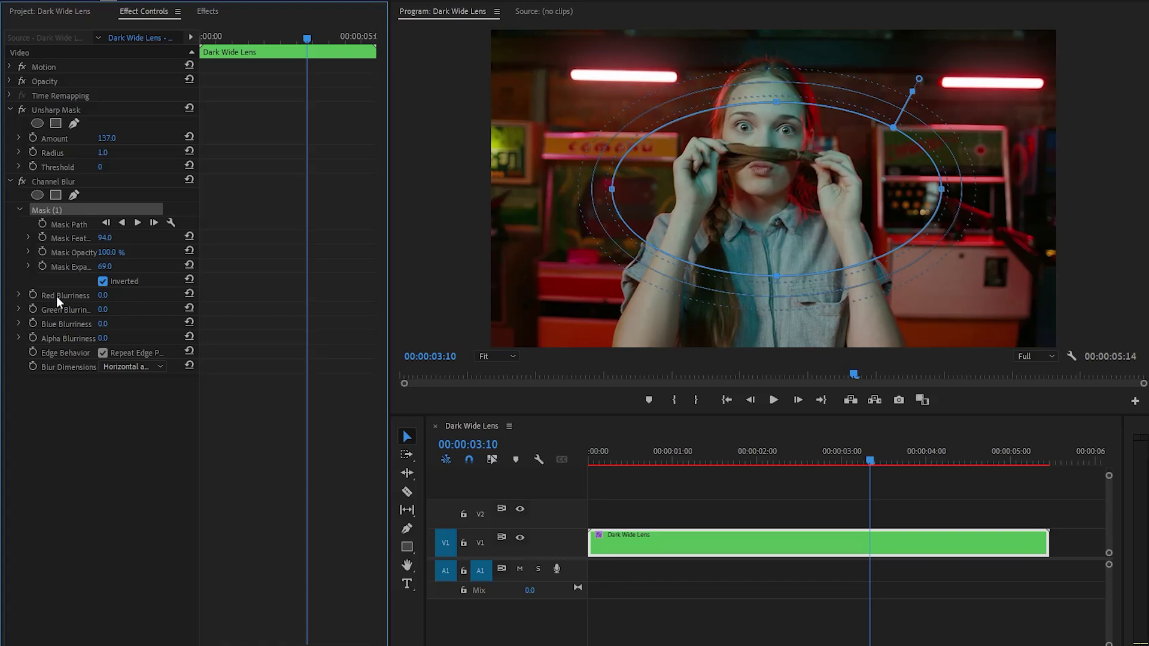
Set Red Blurriness to 11 and Green Blurriness to 7, hiding the mask outline.
{"action": "left_click", "coordinate": [103, 295]}
{"action": "type", "text": "11"}
{"action": "key", "text": "Return"}
{"action": "left_click", "coordinate": [102, 310]}
{"action": "type", "text": "7"}
{"action": "key", "text": "Return"}
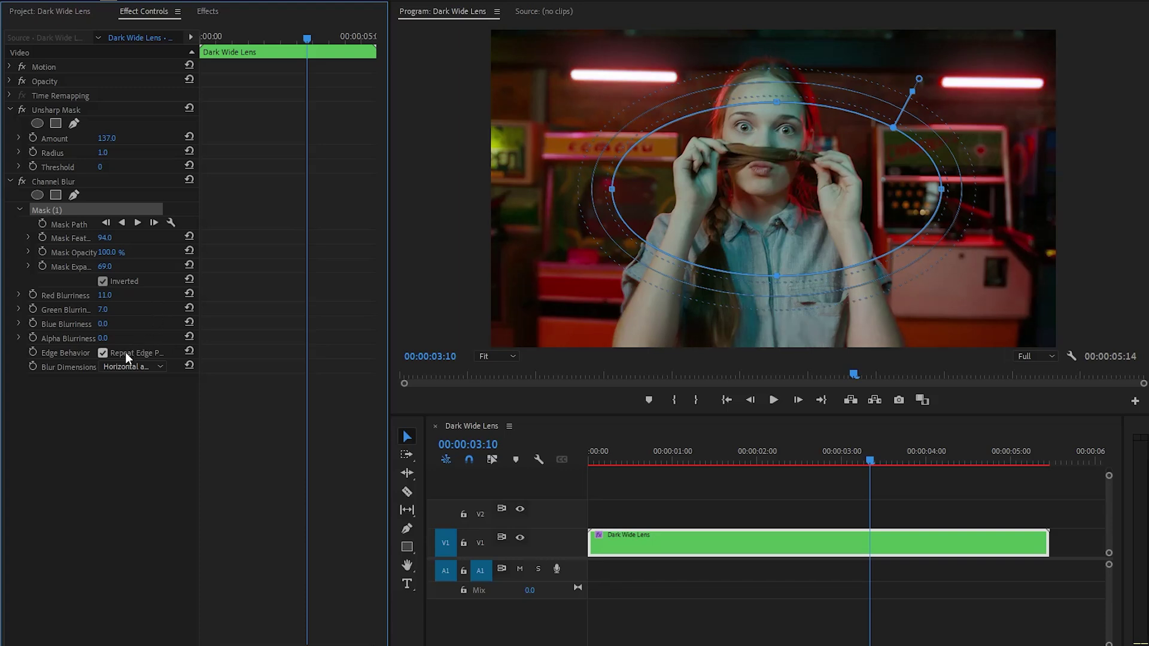
{"action": "left_click", "coordinate": [127, 407]}
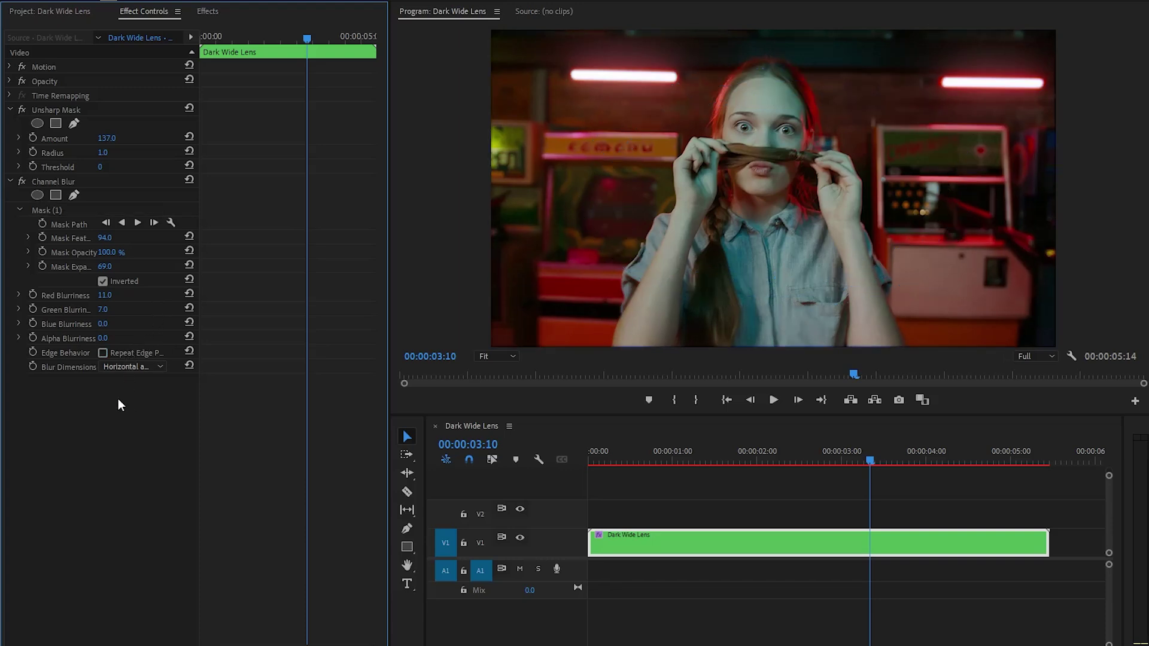
Collapse Channel Blur and Unsharp Mask, then apply a Transform effect to the nested clip and select it.
{"action": "left_click", "coordinate": [10, 181]}
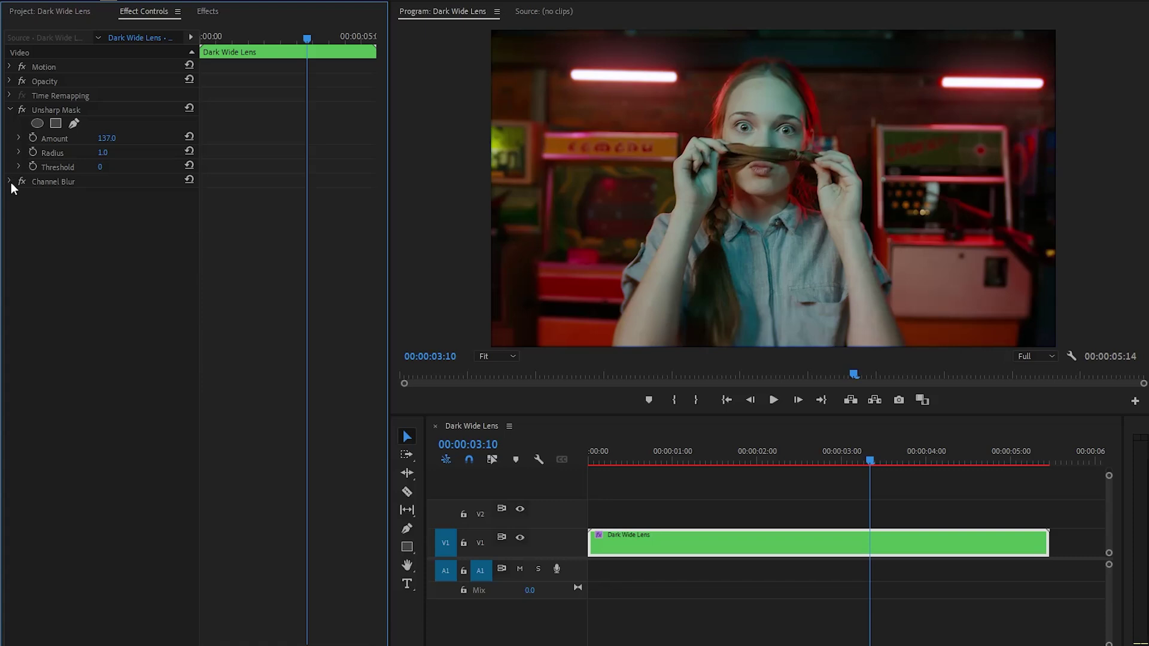
{"action": "left_click", "coordinate": [10, 109]}
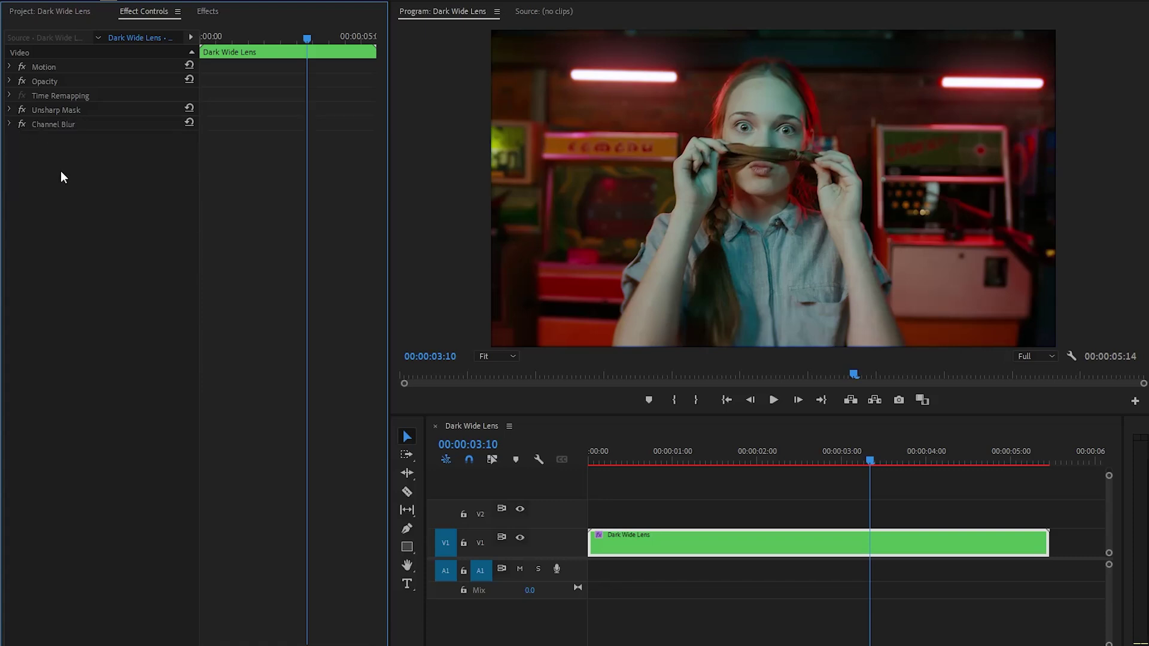
{"action": "left_click", "coordinate": [204, 11]}
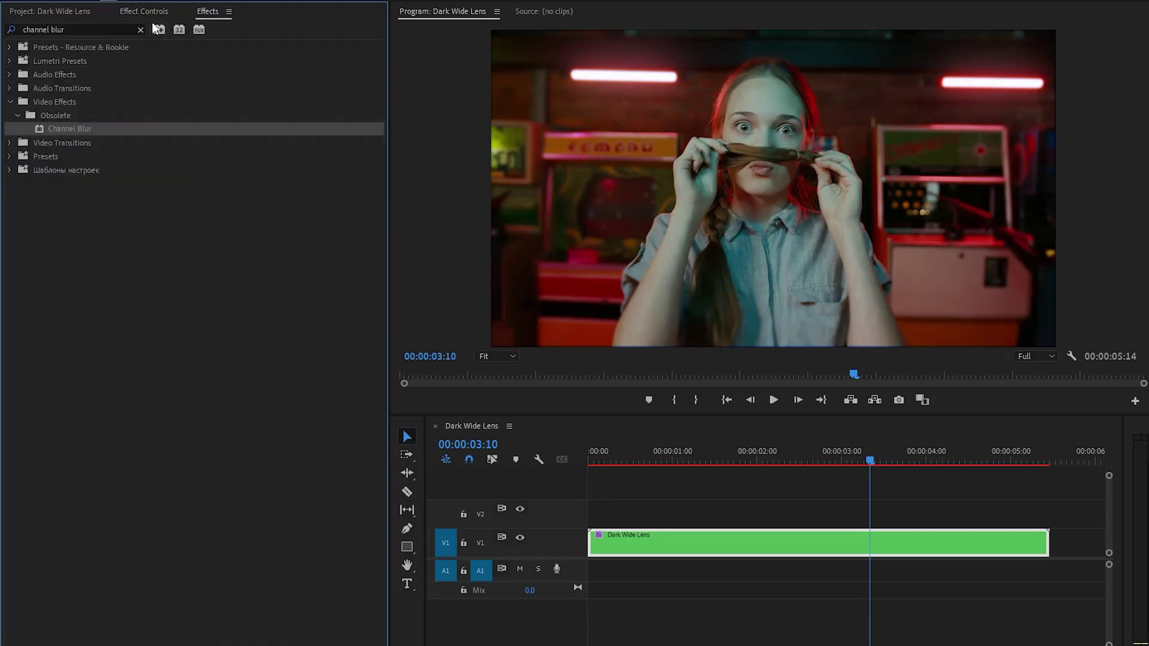
{"action": "left_click", "coordinate": [72, 29]}
{"action": "type", "text": "Transform"}
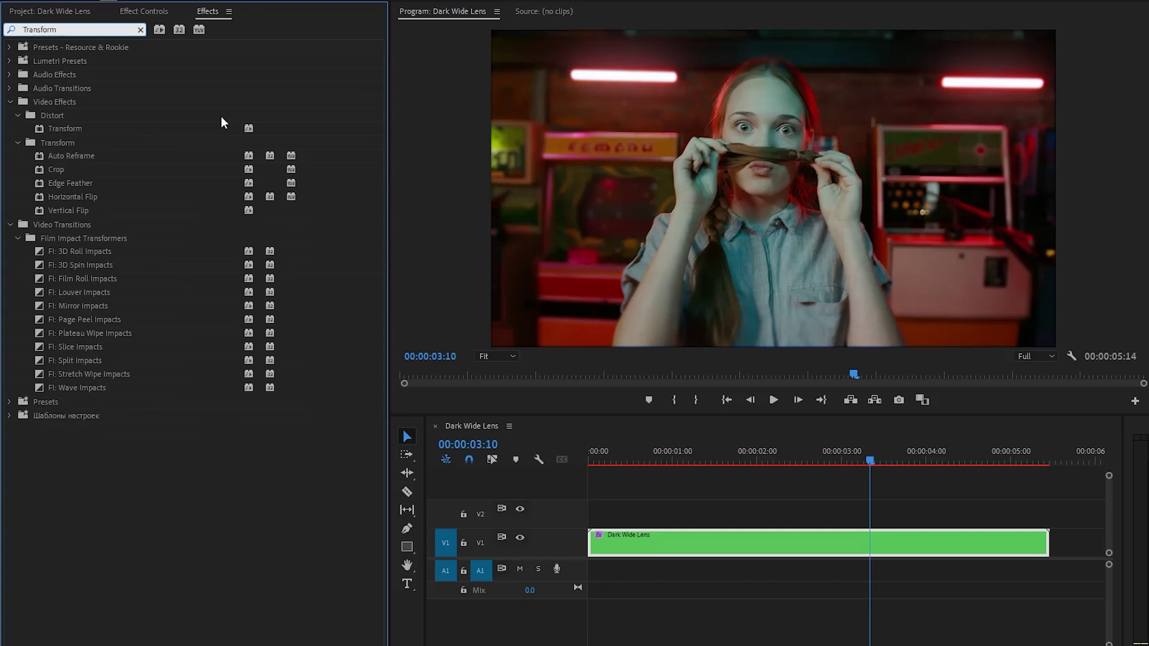
{"action": "left_click_drag", "start_coordinate": [70, 126], "coordinate": [664, 541]}
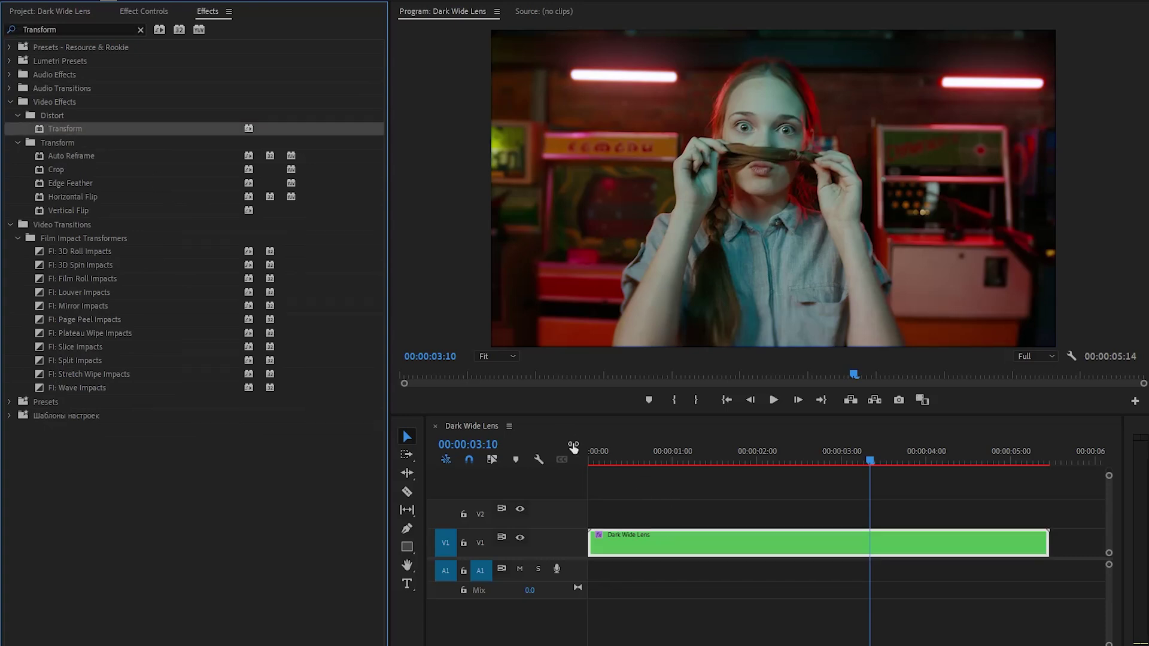
{"action": "left_click", "coordinate": [160, 13]}
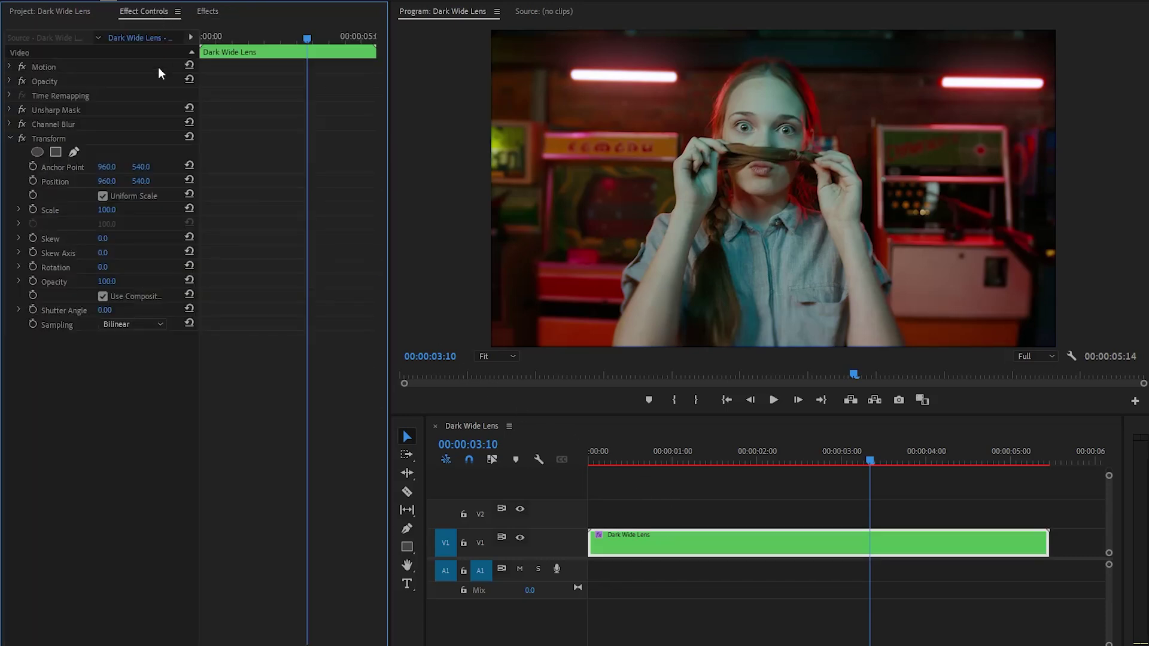
{"action": "left_click", "coordinate": [106, 139]}
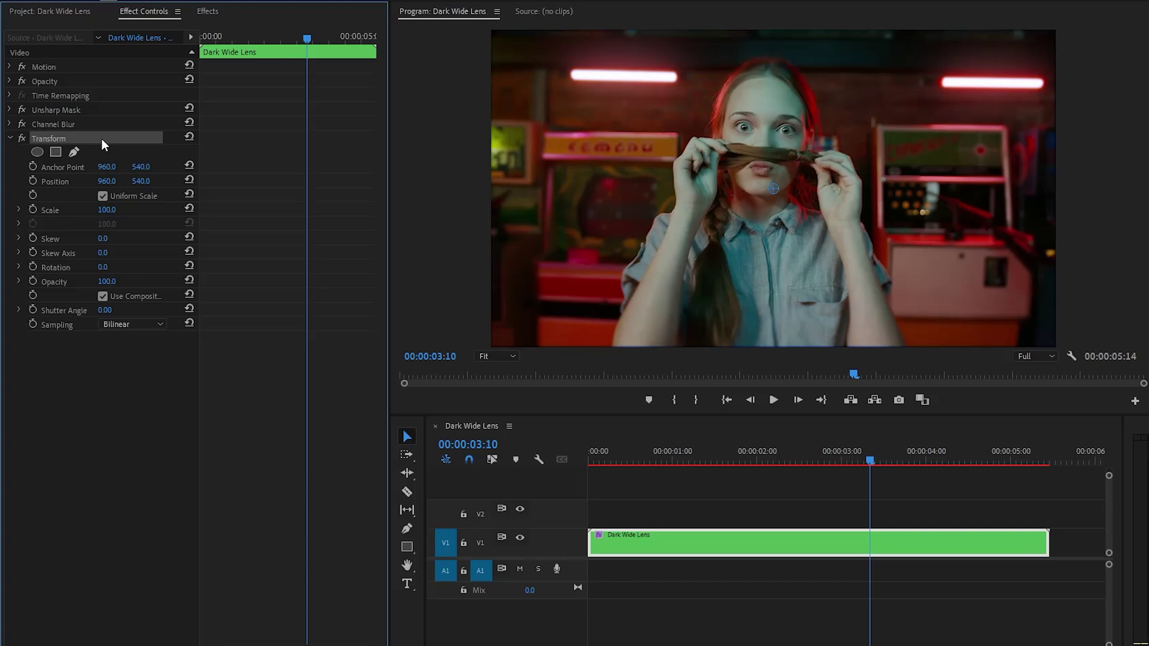
Add a 4-point polygon mask to Transform and zoom the Program monitor to 10%.
{"action": "left_click", "coordinate": [55, 152]}
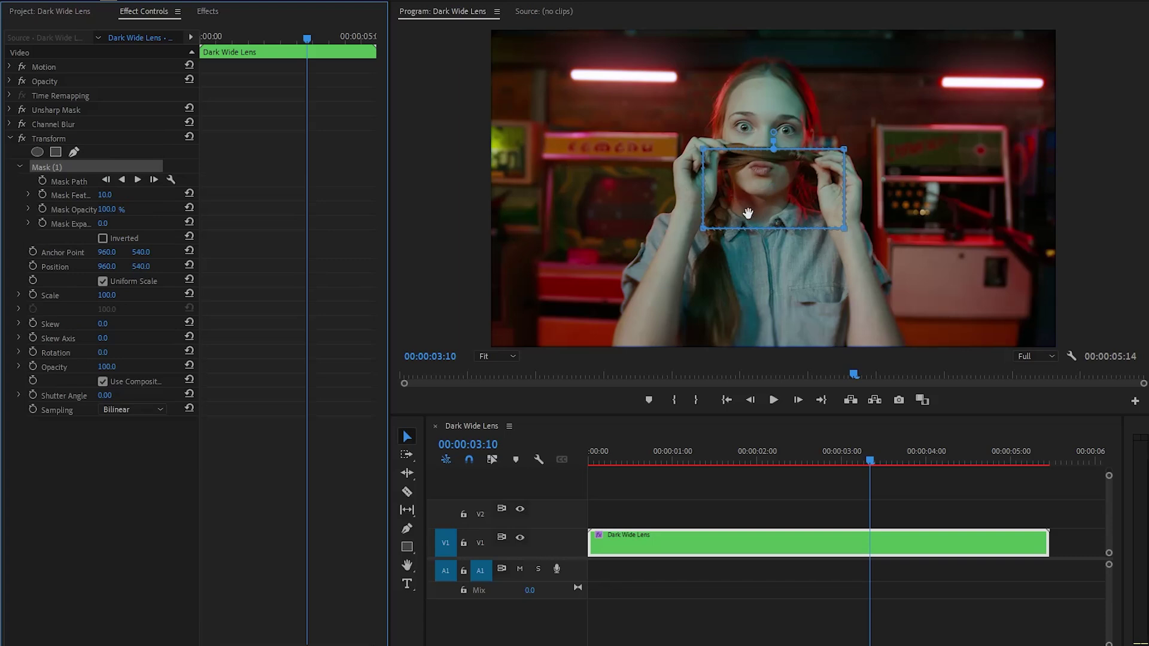
{"action": "left_click", "coordinate": [502, 356]}
{"action": "left_click", "coordinate": [496, 386]}
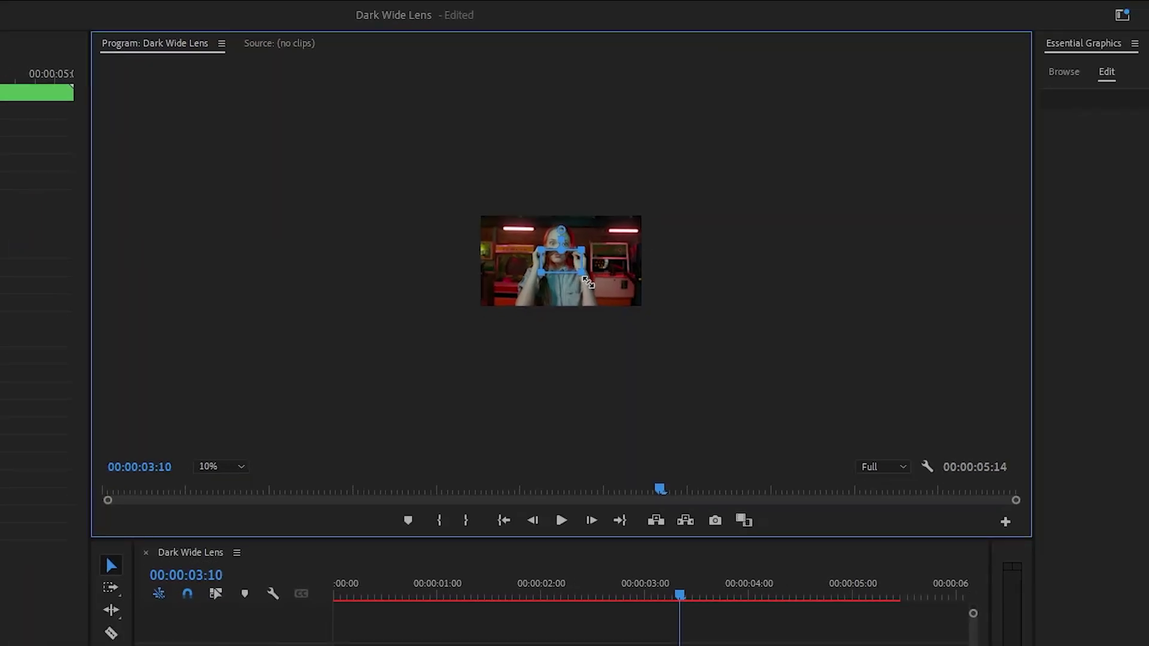
Drag the mask corner far beyond the frame edges, then set the Program monitor back to Fit.
{"action": "left_click_drag", "start_coordinate": [587, 282], "coordinate": [970, 497]}
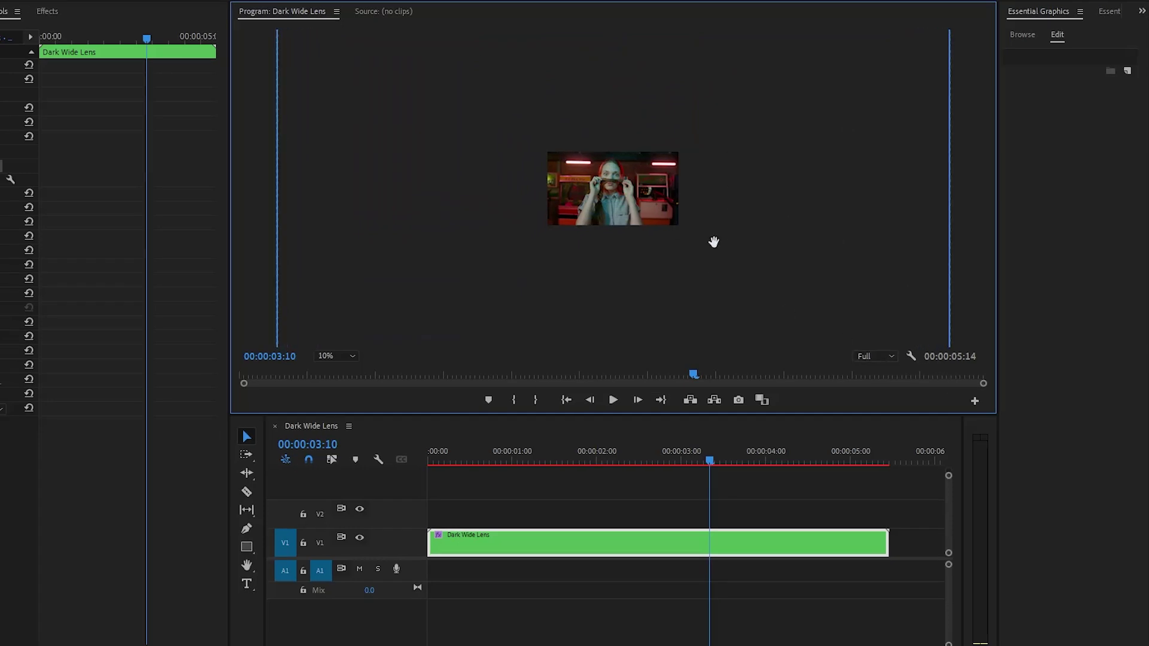
{"action": "left_click", "coordinate": [348, 356]}
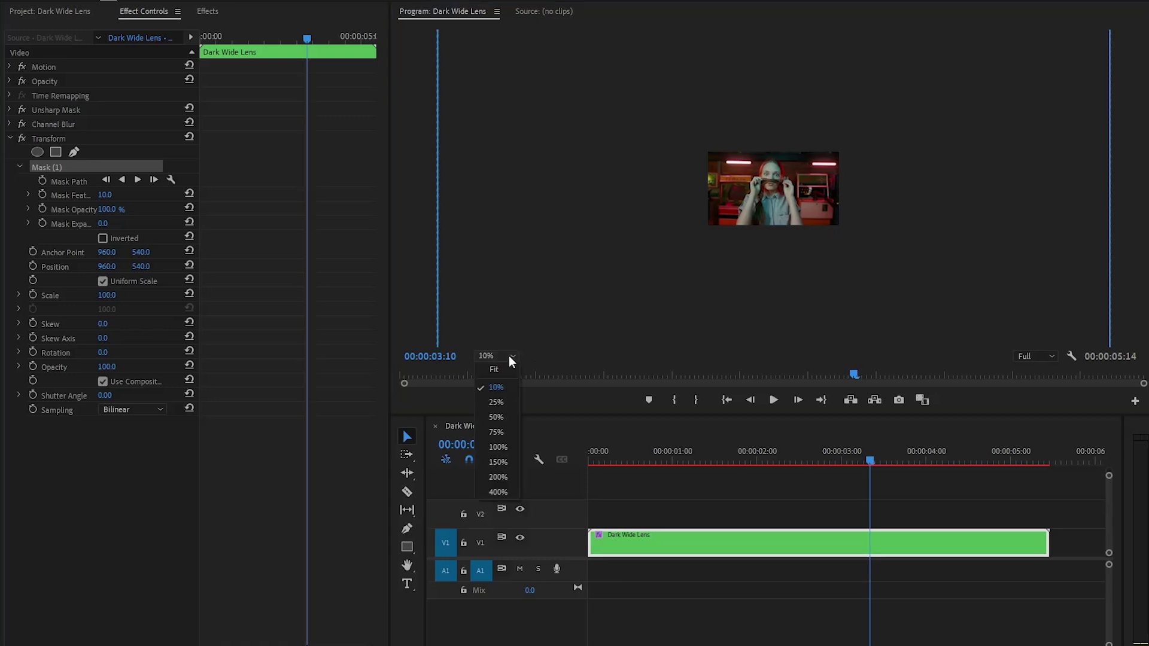
{"action": "left_click", "coordinate": [504, 369]}
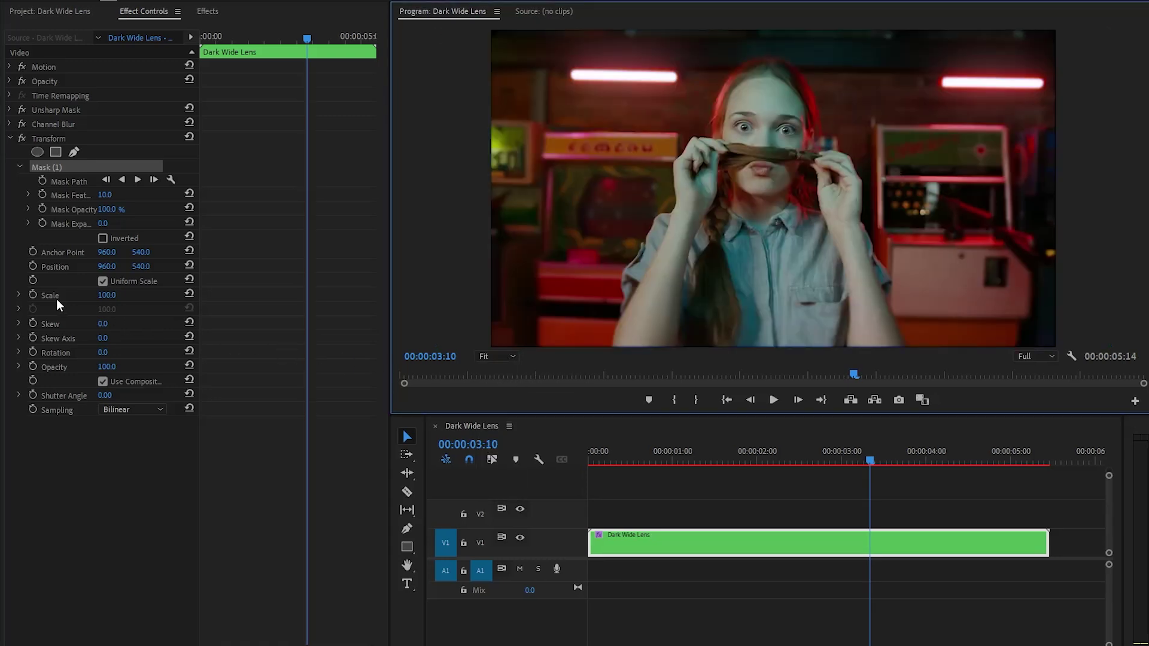
Set the Transform Scale to 50.
{"action": "left_click", "coordinate": [107, 294]}
{"action": "type", "text": "50"}
{"action": "key", "text": "Return"}
Find Lens Distortion in the effects library and apply it to the V1 clip.
{"action": "left_click", "coordinate": [197, 17]}
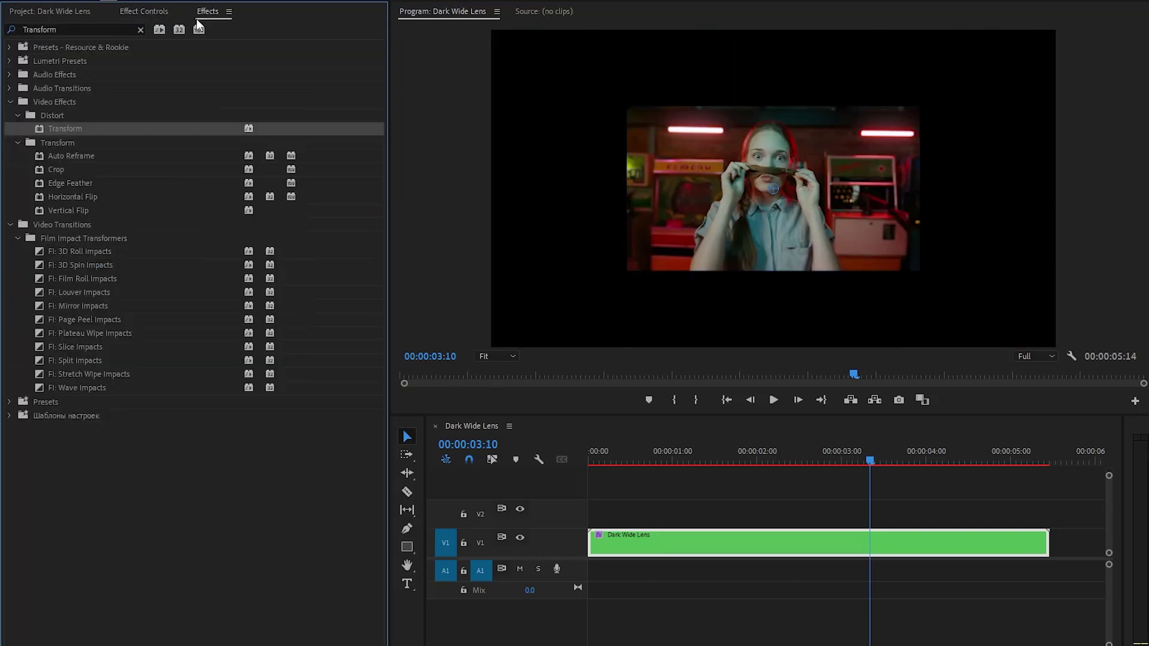
{"action": "left_click", "coordinate": [140, 29]}
{"action": "type", "text": "Lens distor"}
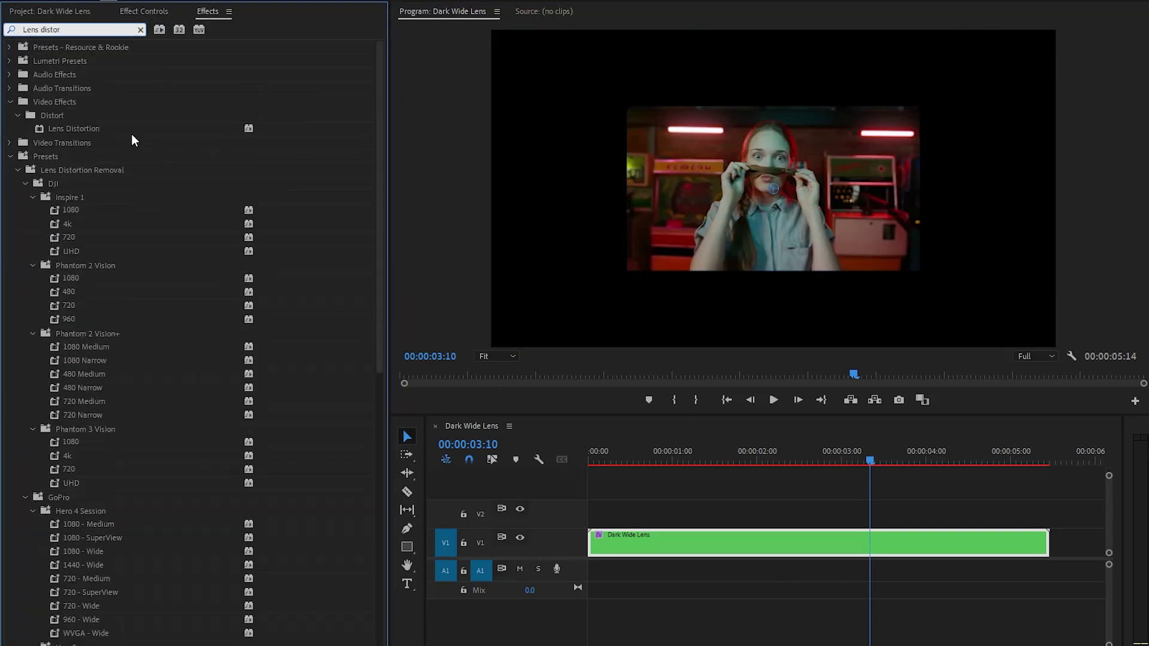
{"action": "left_click_drag", "start_coordinate": [132, 134], "coordinate": [645, 532]}
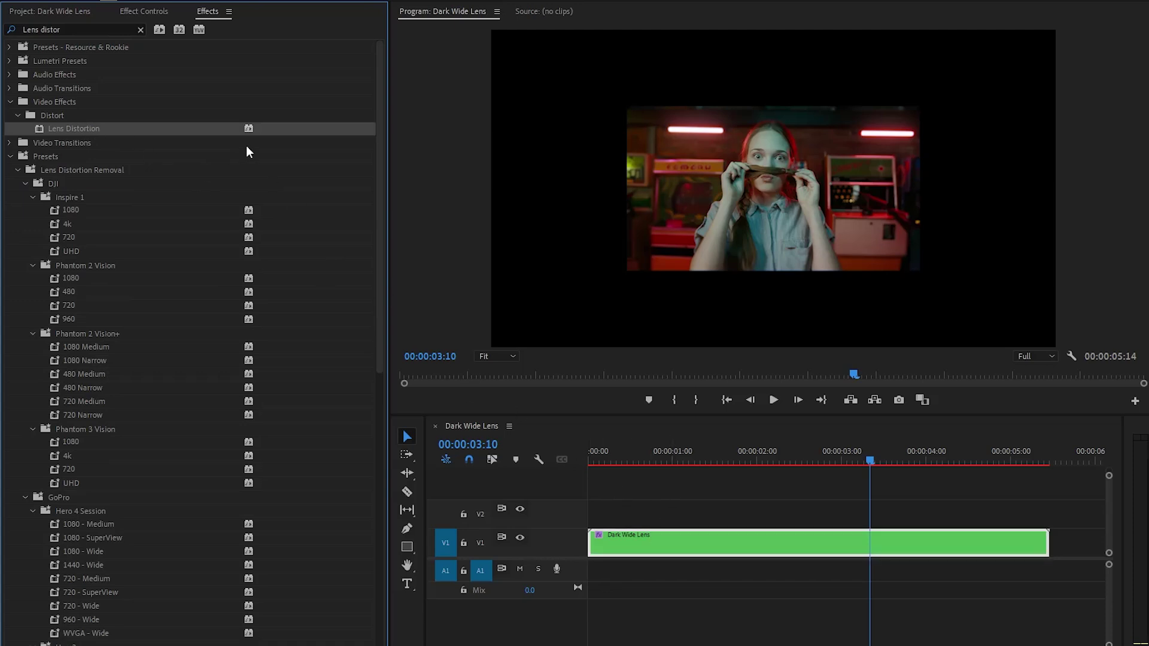
Copy Transform's Mask (1) and paste it onto the Lens Distortion effect.
{"action": "left_click", "coordinate": [159, 15]}
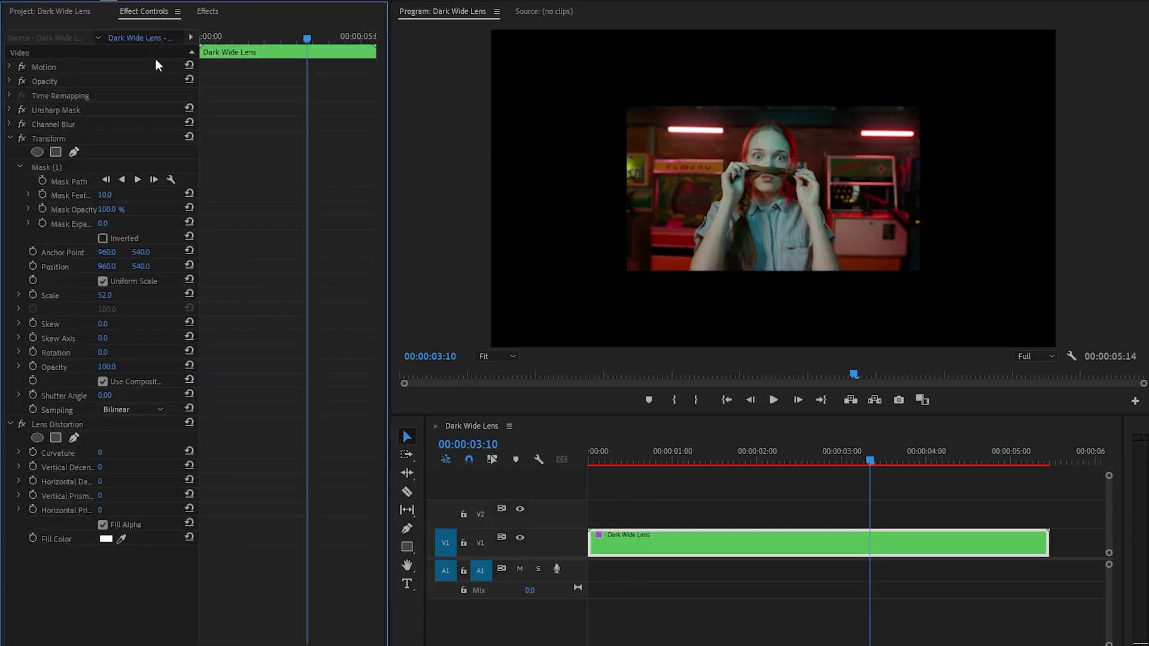
{"action": "left_click", "coordinate": [68, 139]}
{"action": "left_click", "coordinate": [66, 166]}
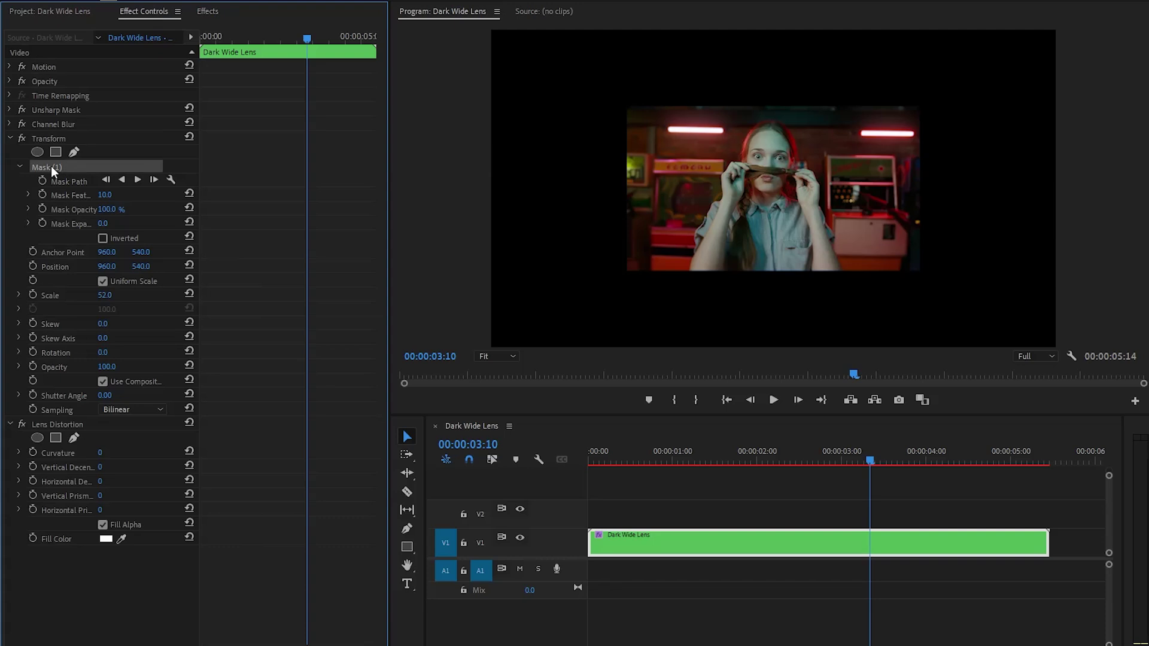
{"action": "right_click", "coordinate": [76, 167]}
{"action": "left_click", "coordinate": [95, 239]}
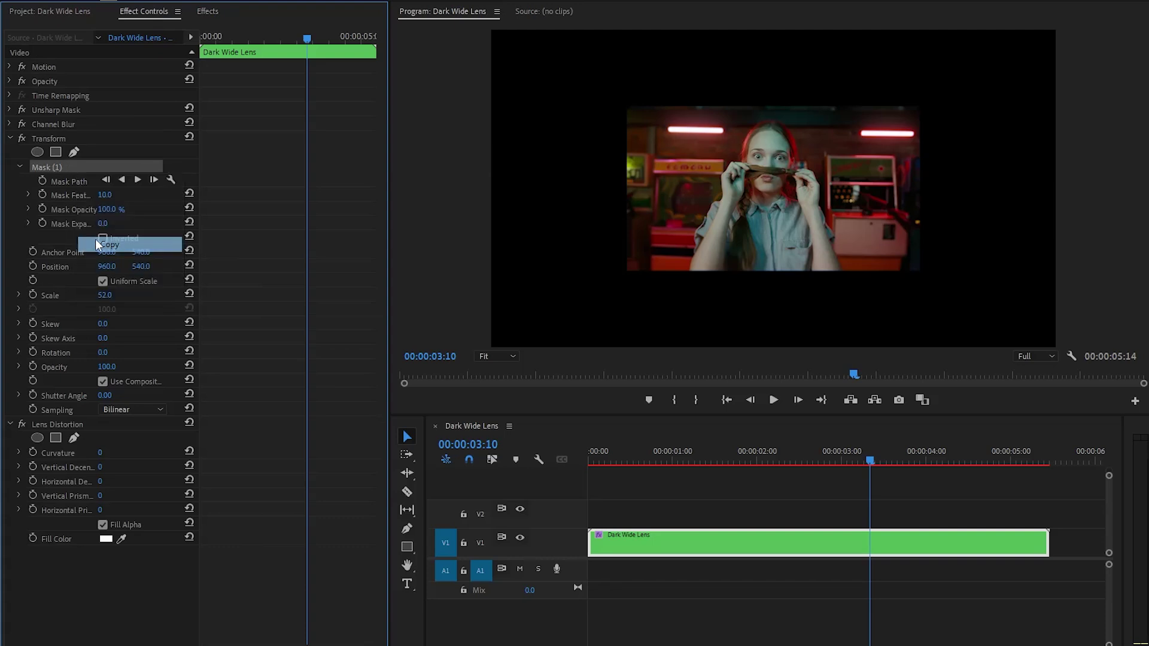
{"action": "left_click", "coordinate": [77, 423]}
{"action": "right_click", "coordinate": [106, 425]}
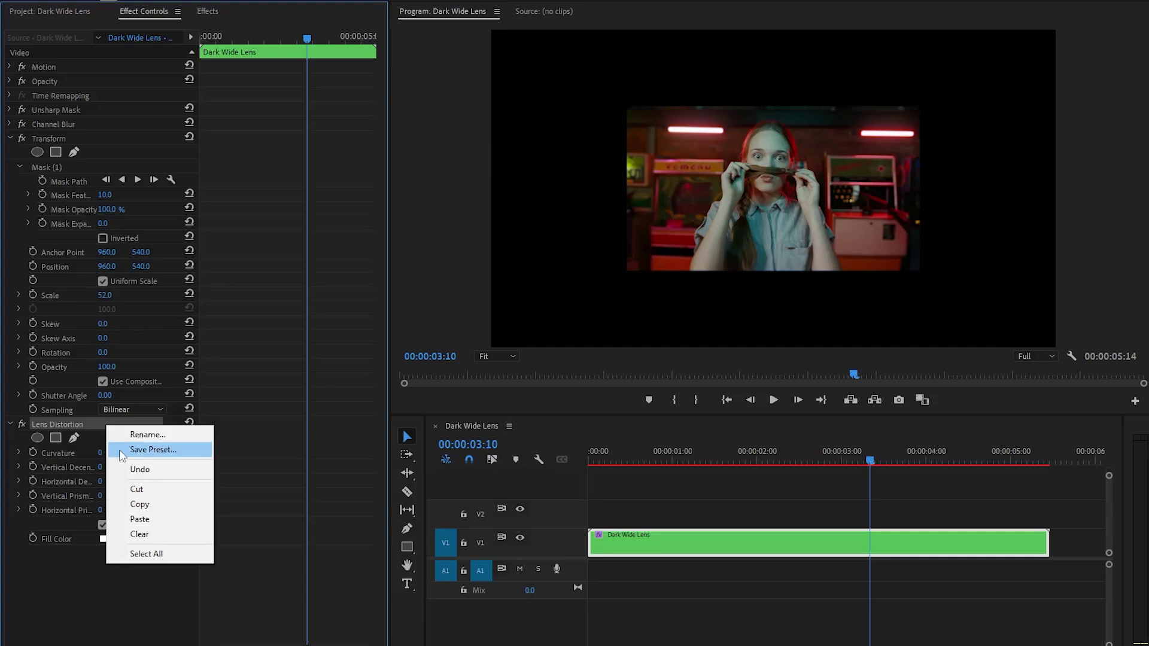
{"action": "left_click", "coordinate": [149, 518]}
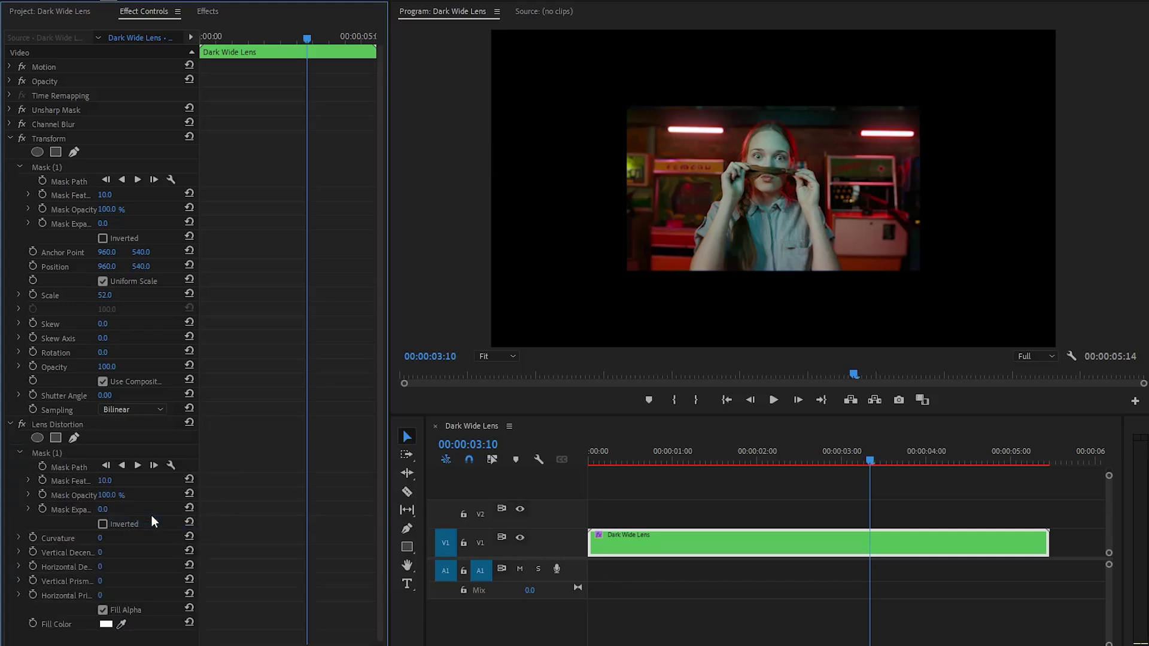
{"action": "left_click", "coordinate": [49, 138]}
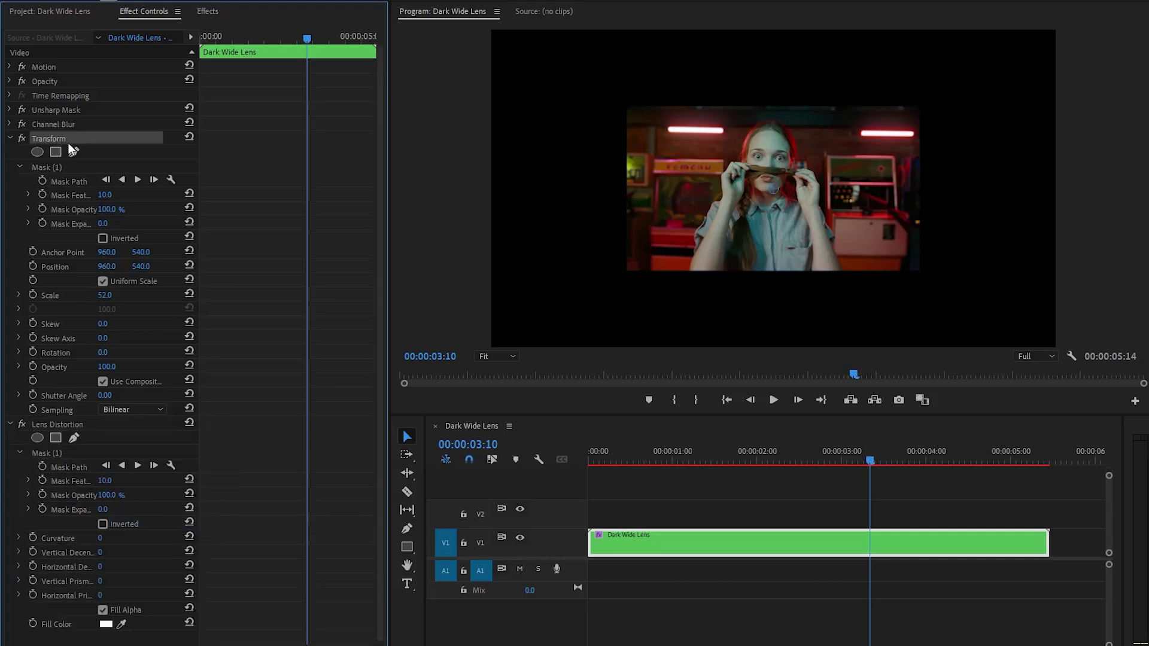
Collapse Transform and set the Lens Distortion Curvature to -50.
{"action": "left_click", "coordinate": [12, 138]}
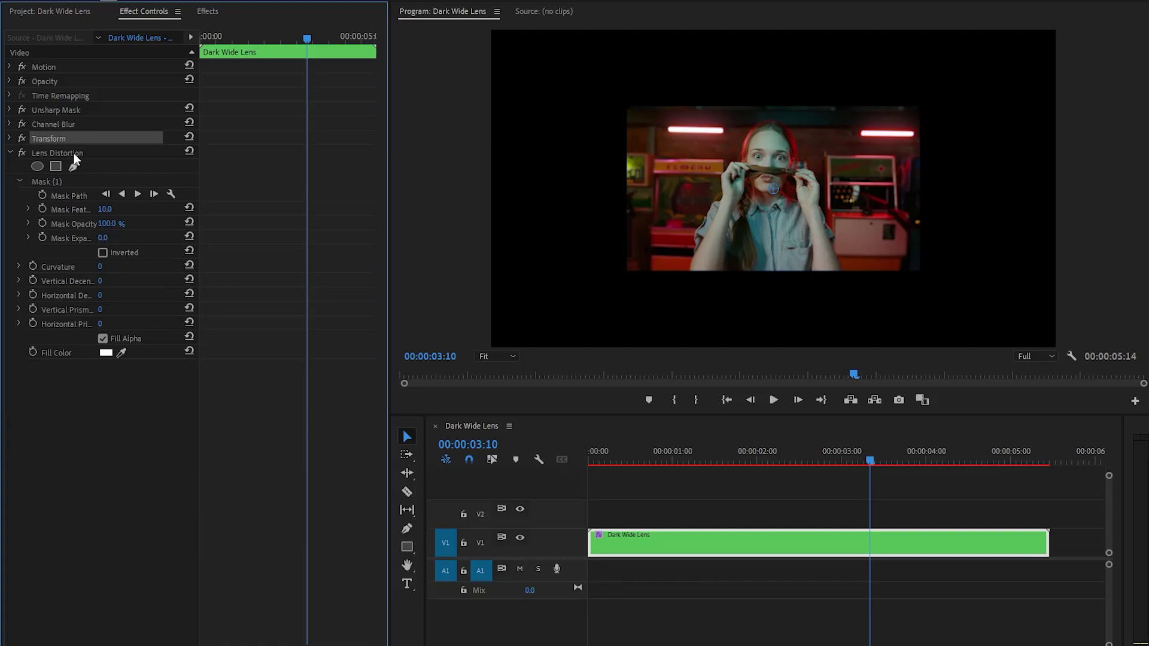
{"action": "left_click", "coordinate": [113, 154]}
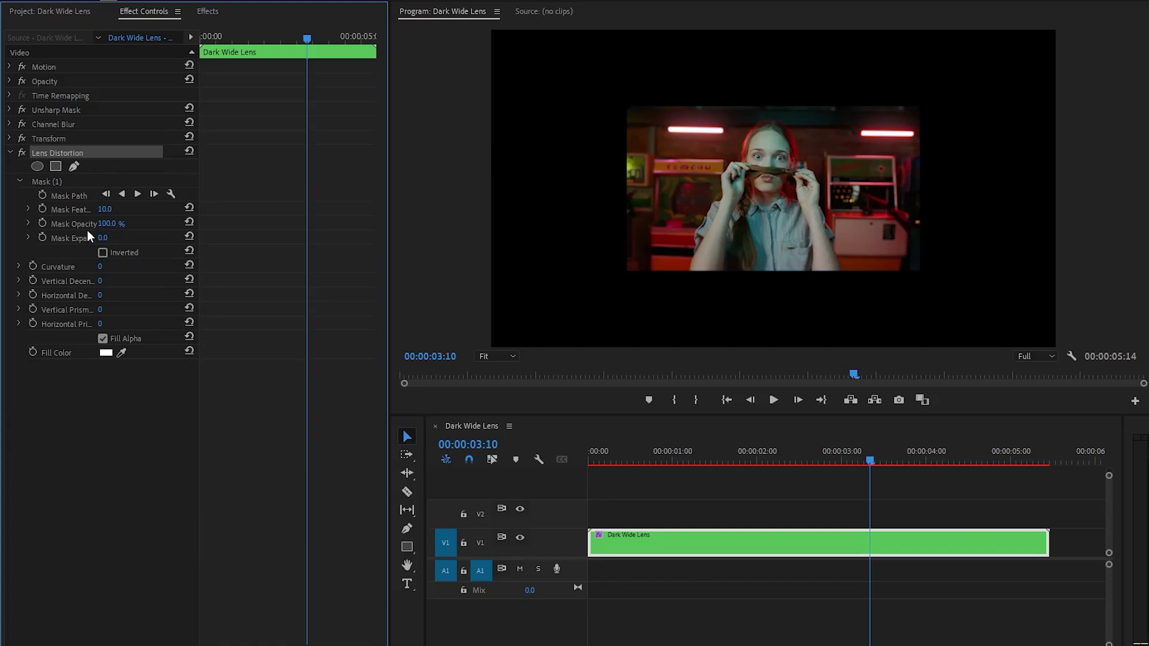
{"action": "left_click", "coordinate": [60, 267]}
{"action": "left_click", "coordinate": [100, 266]}
{"action": "type", "text": "-50"}
{"action": "key", "text": "Return"}
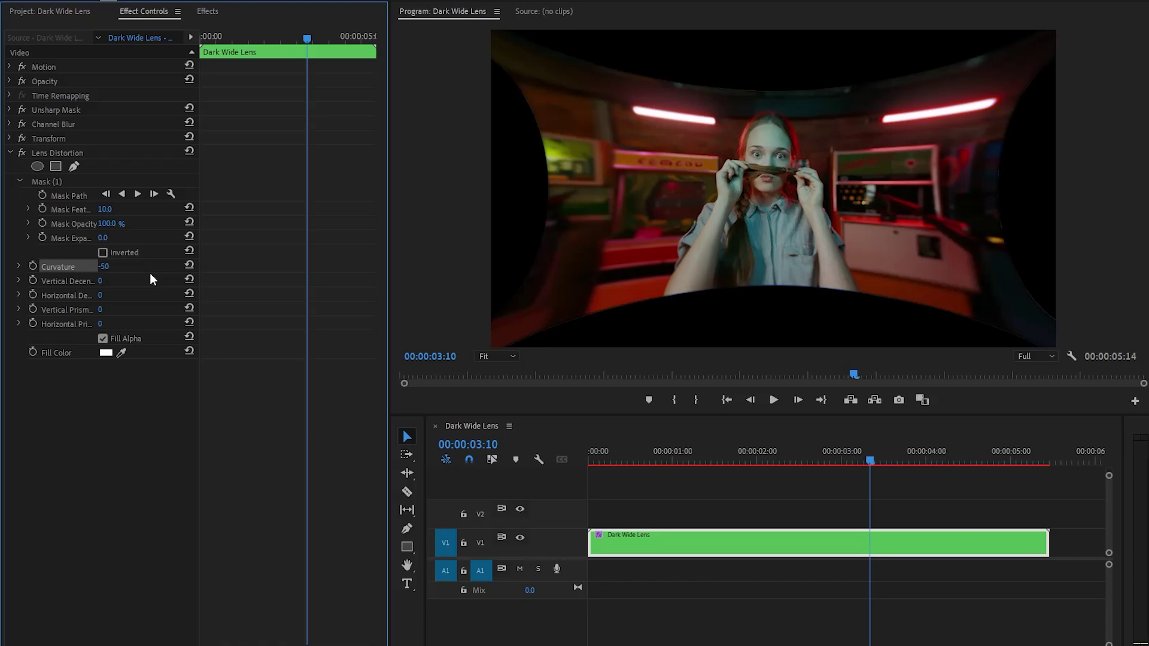
Set the Lens Distortion Fill Color to black and collapse its settings.
{"action": "left_click", "coordinate": [106, 353]}
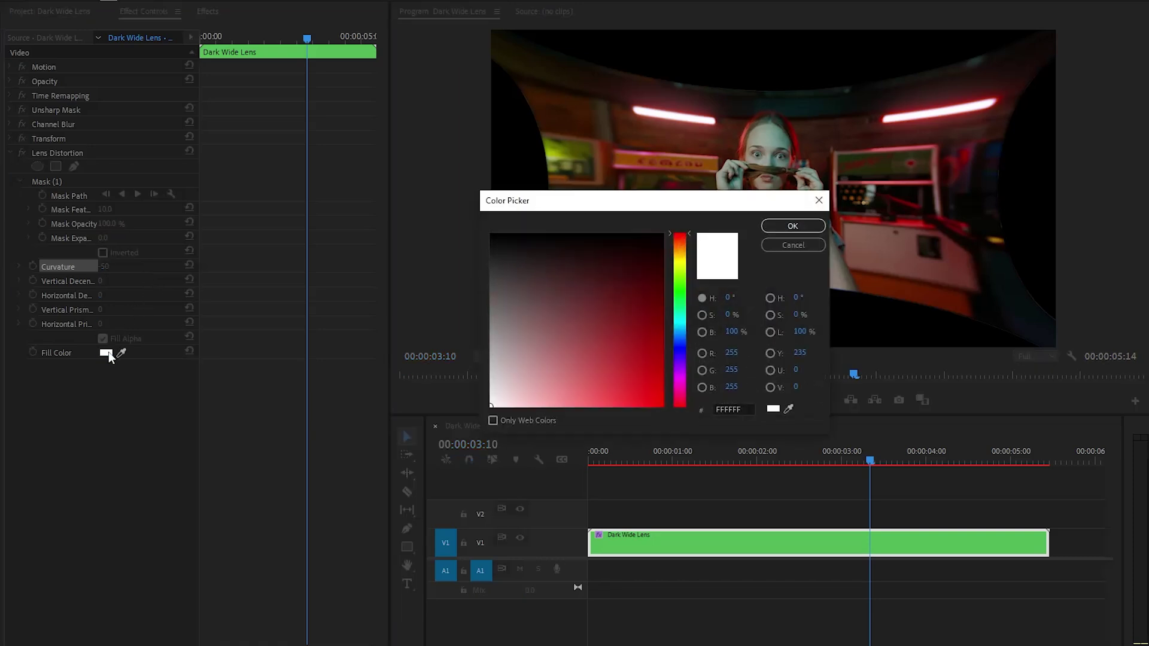
{"action": "left_click", "coordinate": [517, 282]}
{"action": "left_click", "coordinate": [792, 225]}
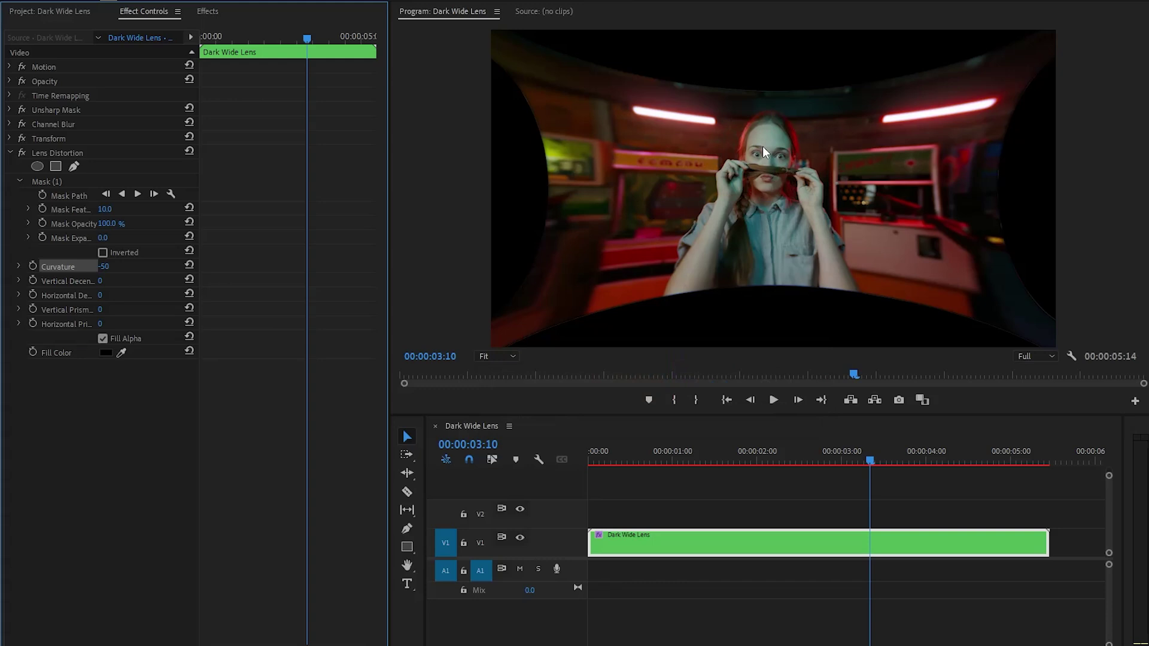
{"action": "left_click", "coordinate": [87, 153]}
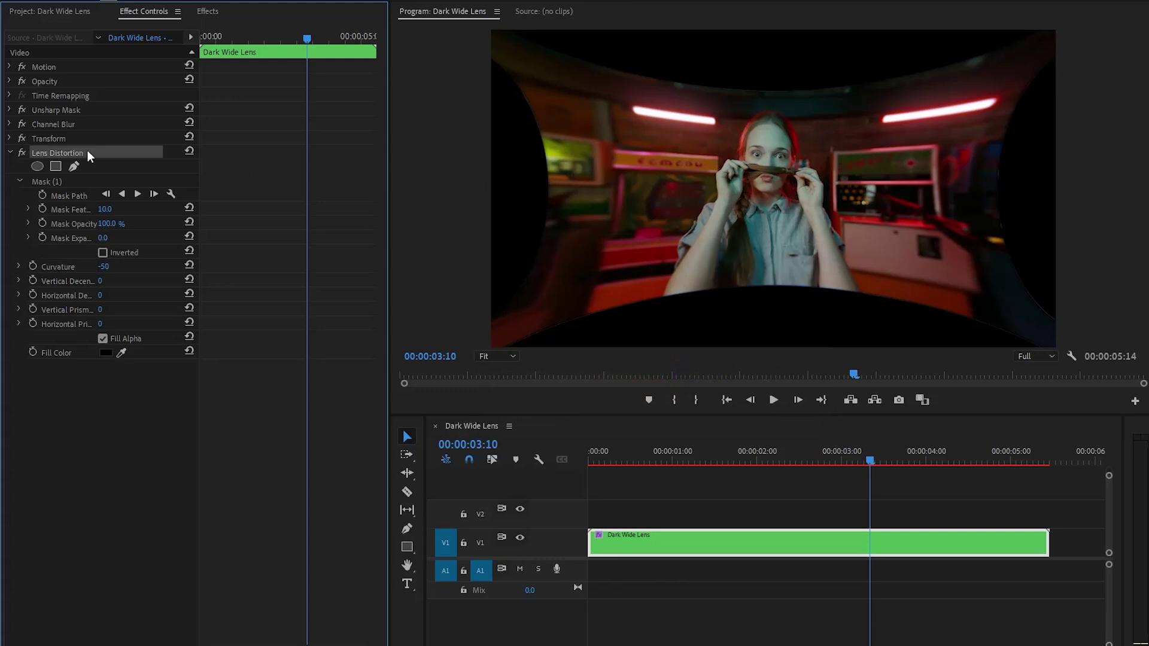
{"action": "left_click", "coordinate": [10, 154]}
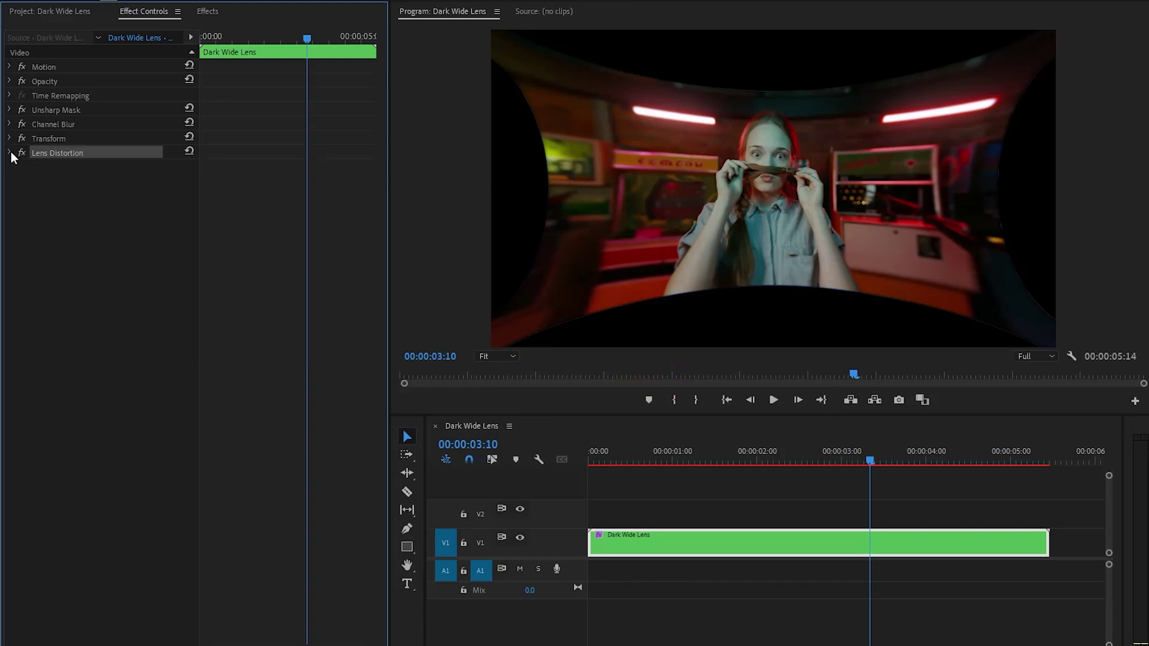
Copy the Lens Distortion effect and paste it three times, stacking four copies on the clip.
{"action": "right_click", "coordinate": [91, 156]}
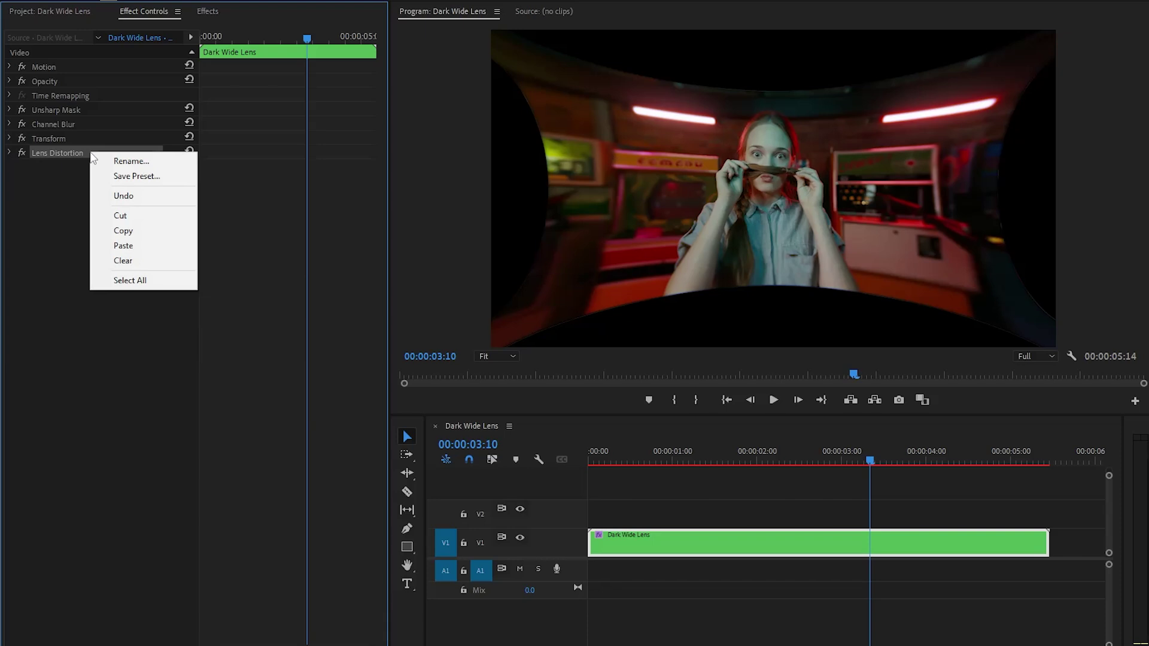
{"action": "left_click", "coordinate": [118, 230]}
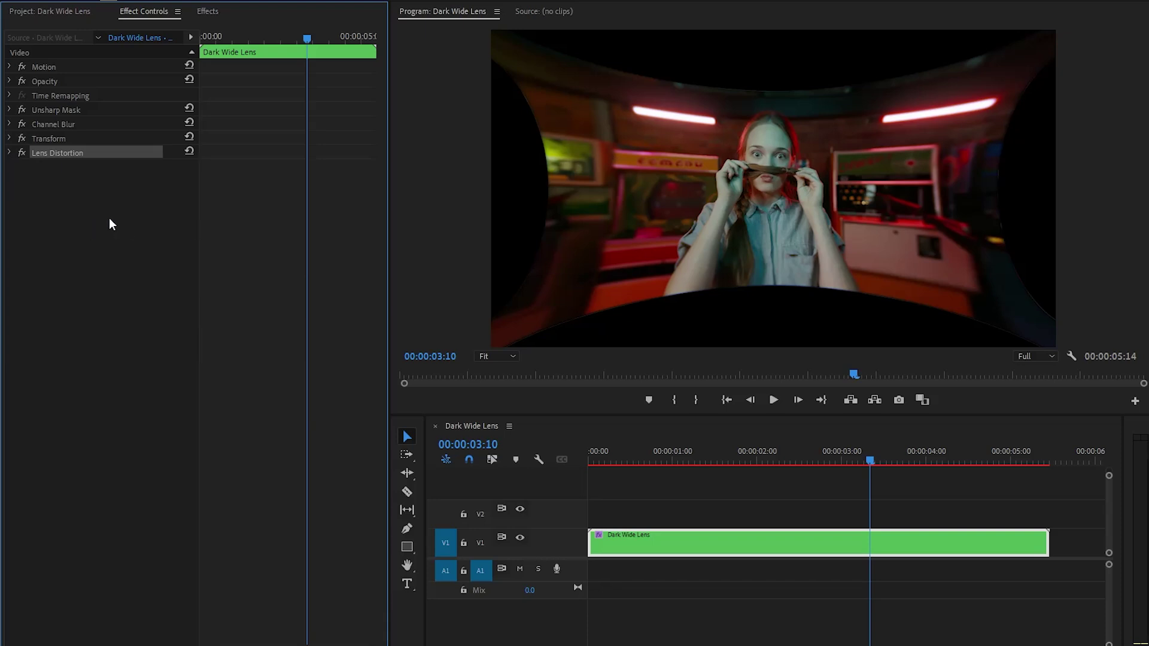
{"action": "left_click", "coordinate": [95, 196]}
{"action": "right_click", "coordinate": [97, 200]}
{"action": "left_click", "coordinate": [125, 291]}
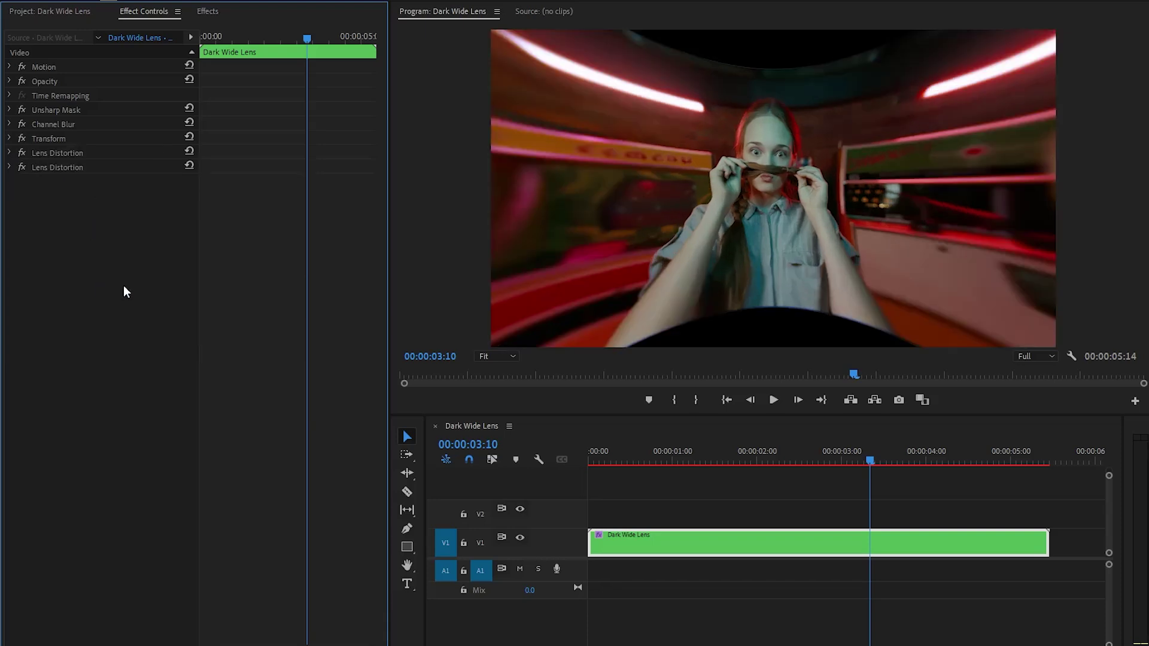
{"action": "right_click", "coordinate": [123, 285]}
{"action": "left_click", "coordinate": [138, 377]}
{"action": "right_click", "coordinate": [121, 235]}
{"action": "left_click", "coordinate": [146, 328]}
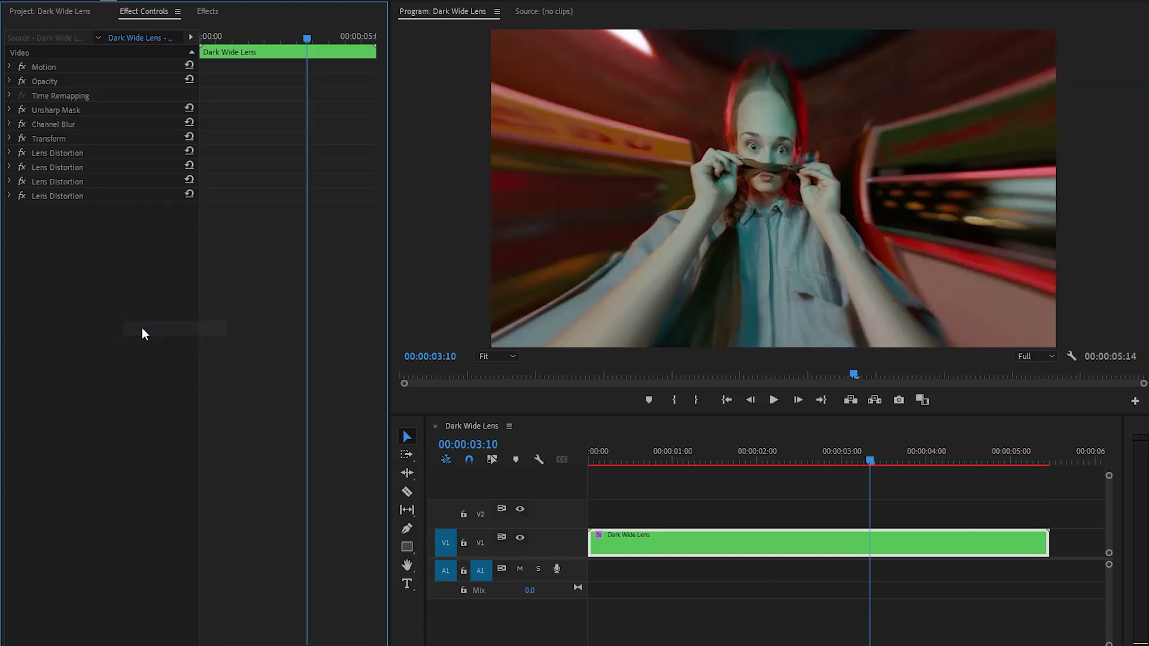
Select the four stacked Lens Distortion copies, deselect them, and bring up the Effects library.
{"action": "left_click", "coordinate": [84, 196]}
{"action": "left_click", "coordinate": [84, 182], "text": "ctrl"}
{"action": "left_click", "coordinate": [81, 167], "text": "ctrl"}
{"action": "left_click", "coordinate": [81, 153], "text": "ctrl"}
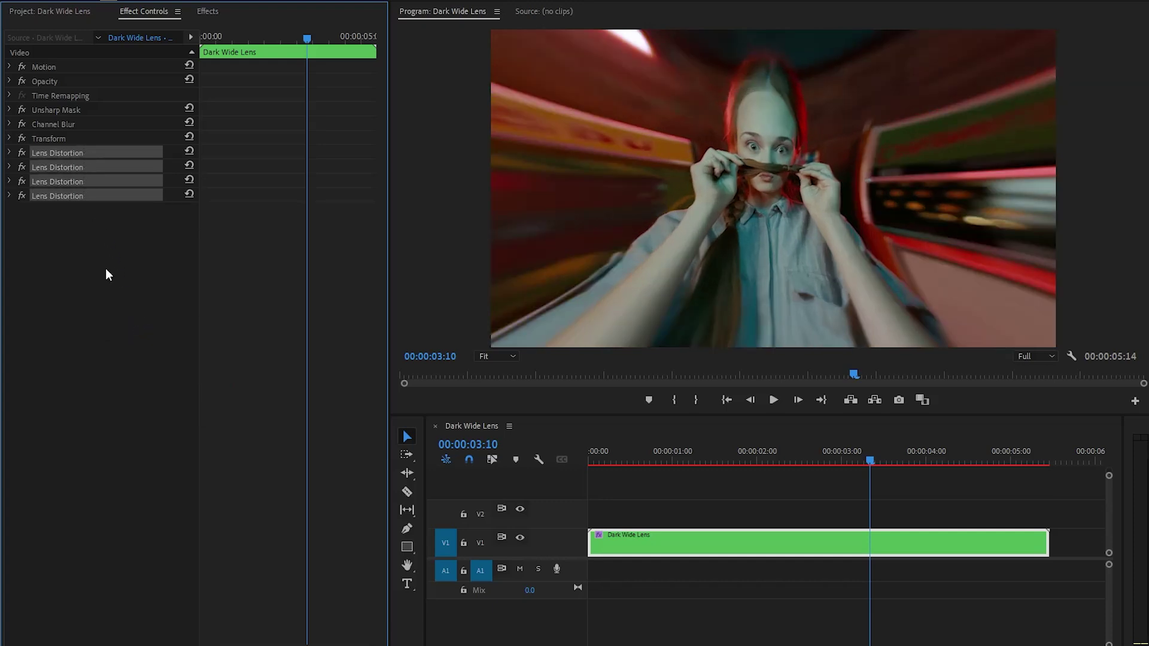
{"action": "left_click", "coordinate": [107, 269]}
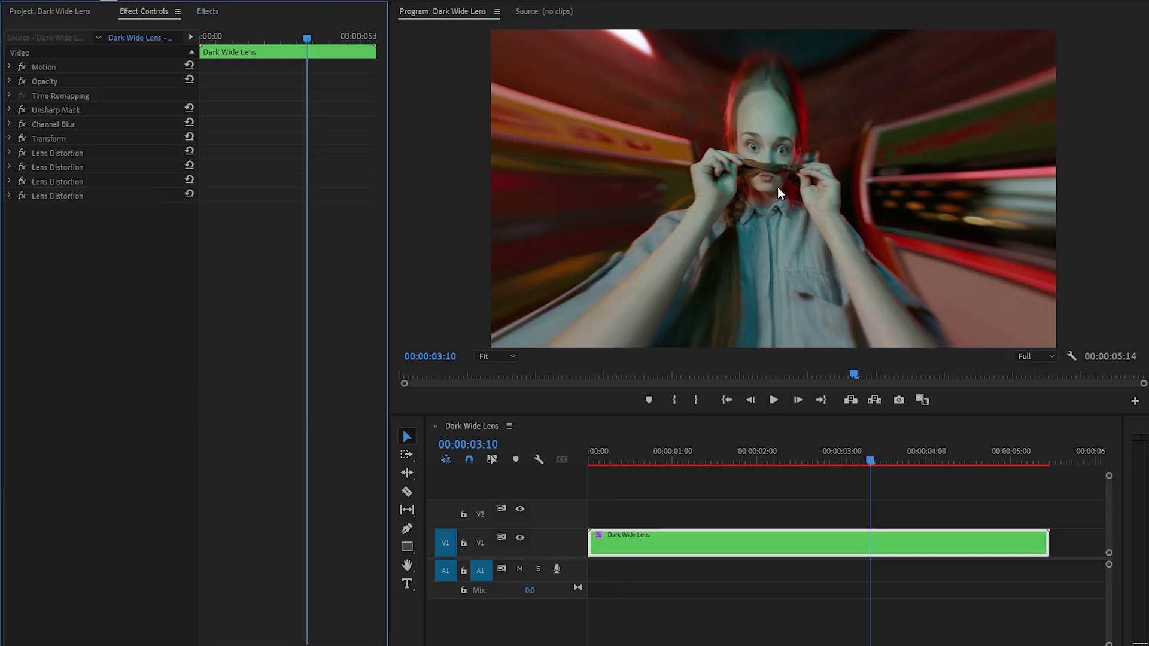
{"action": "left_click", "coordinate": [208, 10]}
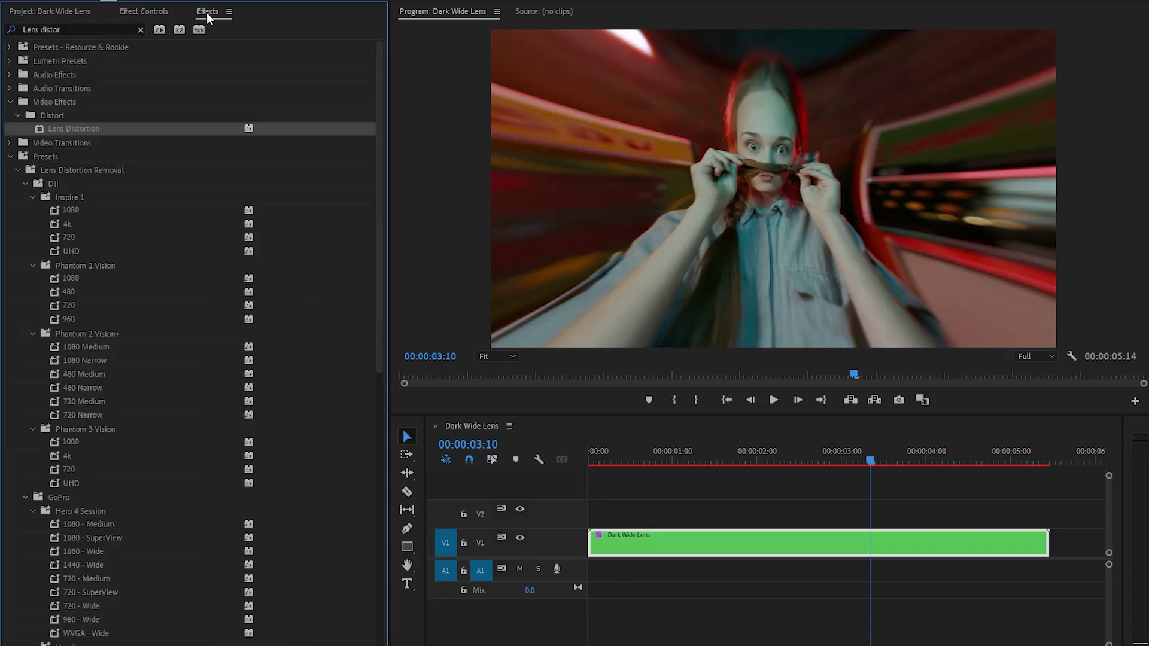
Search the Effects library for 'Lumetri color' and drag it onto the Dark Wide Lens clip.
{"action": "left_click", "coordinate": [140, 30]}
{"action": "type", "text": "Lumetri color"}
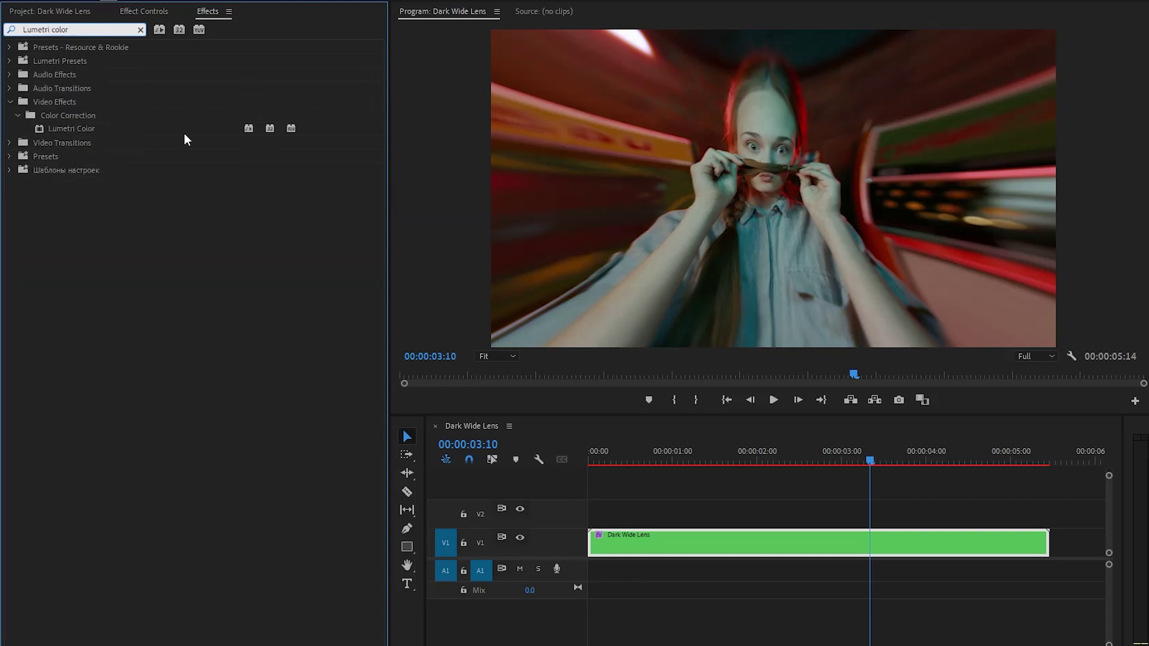
{"action": "left_click_drag", "start_coordinate": [81, 128], "coordinate": [664, 538]}
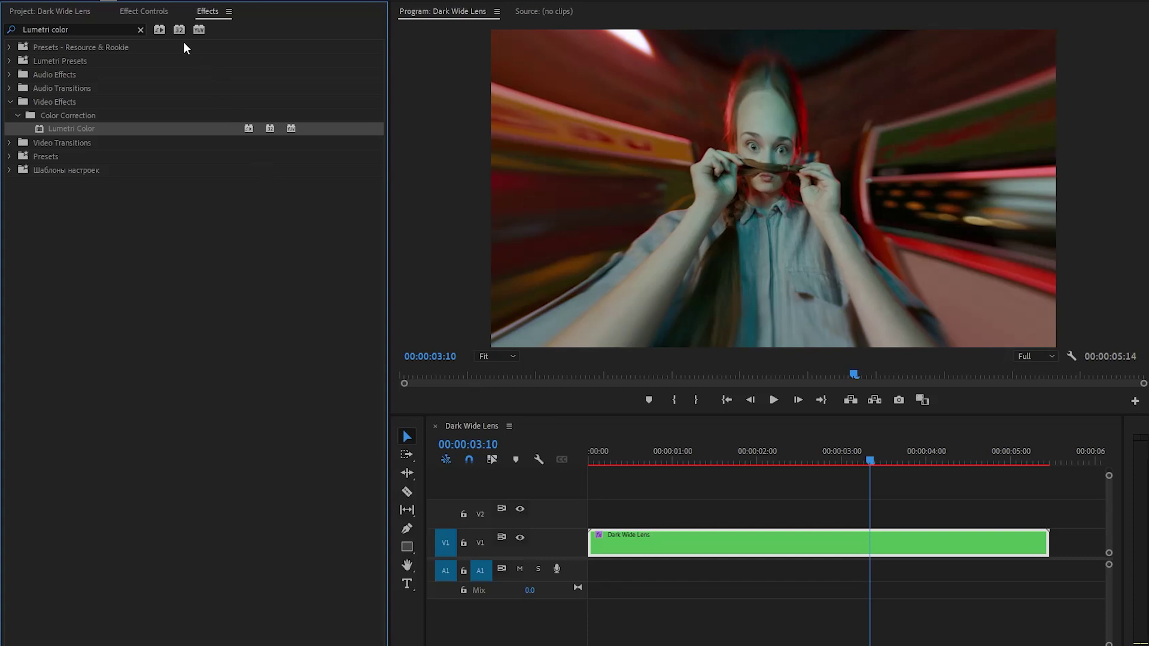
Select Lumetri Color in Effect Controls and add an ellipse mask to it.
{"action": "left_click", "coordinate": [159, 14]}
{"action": "left_click", "coordinate": [68, 207]}
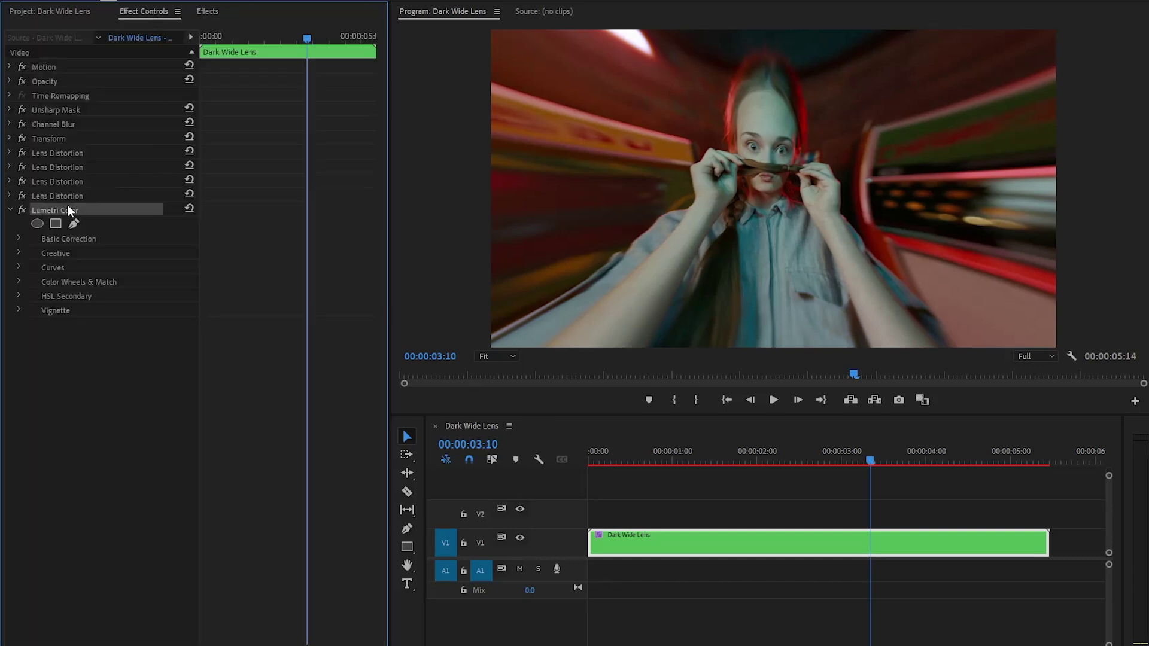
{"action": "left_click", "coordinate": [37, 222]}
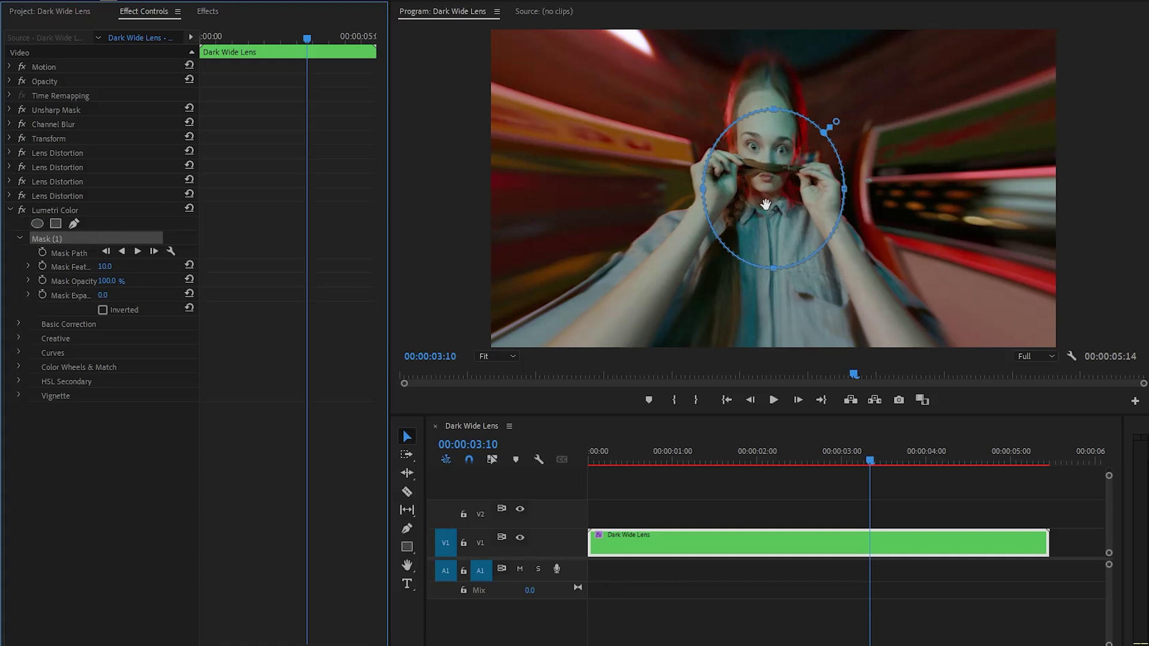
Drag the ellipse mask handles outward so it spans most of the frame.
{"action": "left_click_drag", "start_coordinate": [843, 189], "coordinate": [1041, 189]}
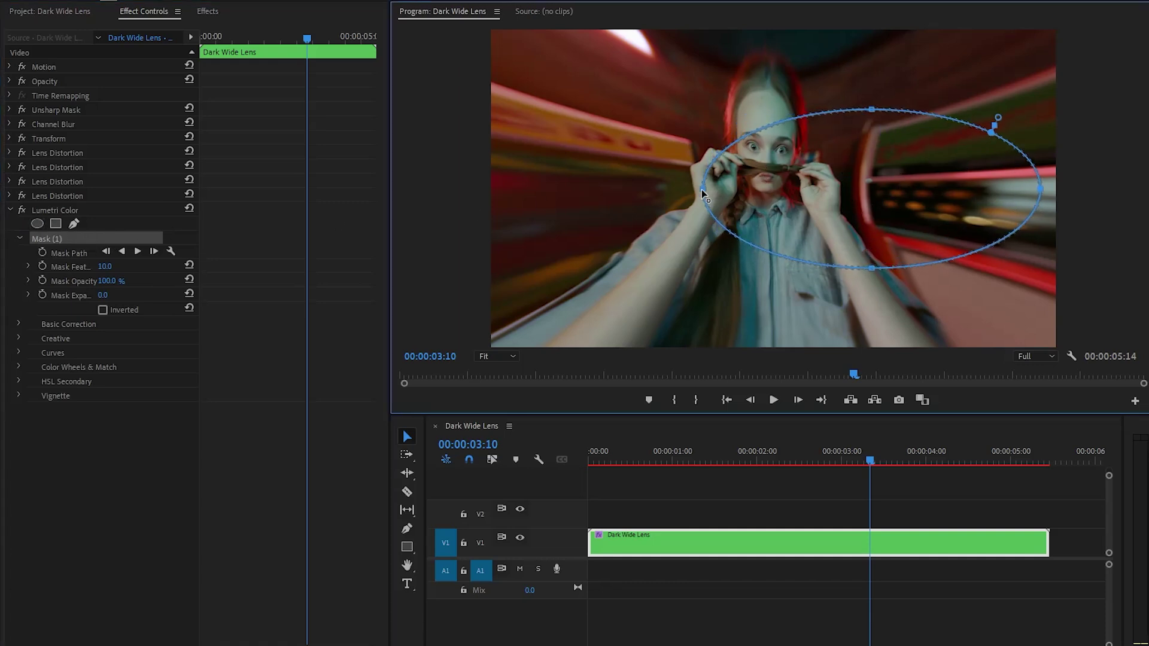
{"action": "left_click_drag", "start_coordinate": [701, 189], "coordinate": [515, 192]}
{"action": "left_click_drag", "start_coordinate": [778, 109], "coordinate": [775, 32]}
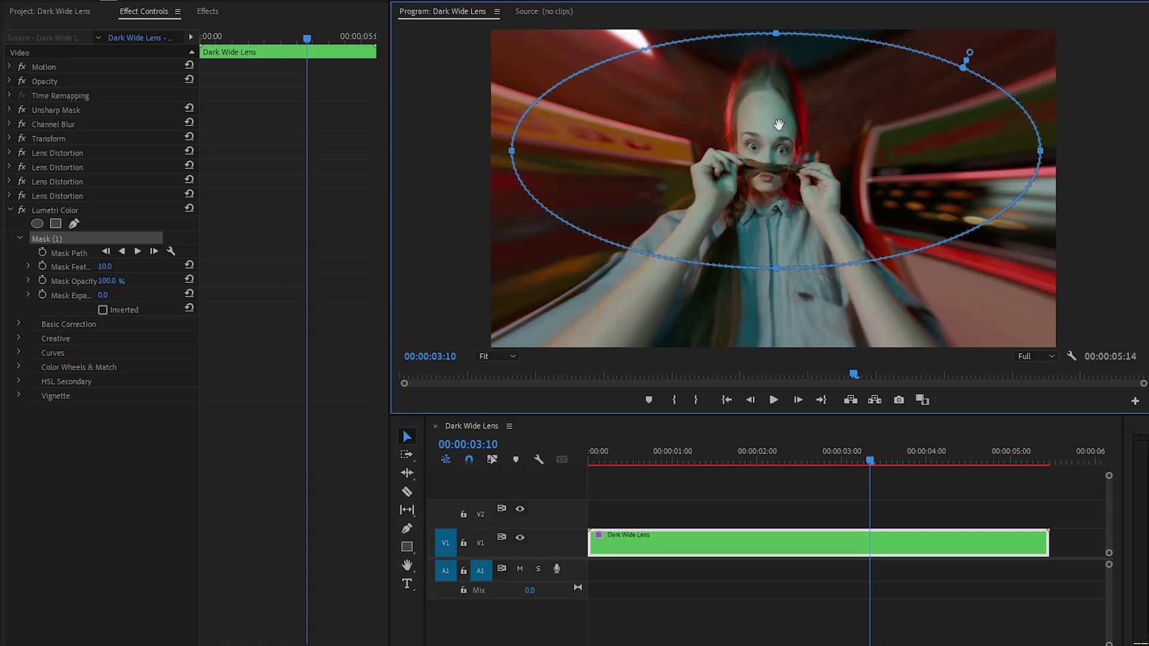
{"action": "left_click_drag", "start_coordinate": [775, 281], "coordinate": [775, 344]}
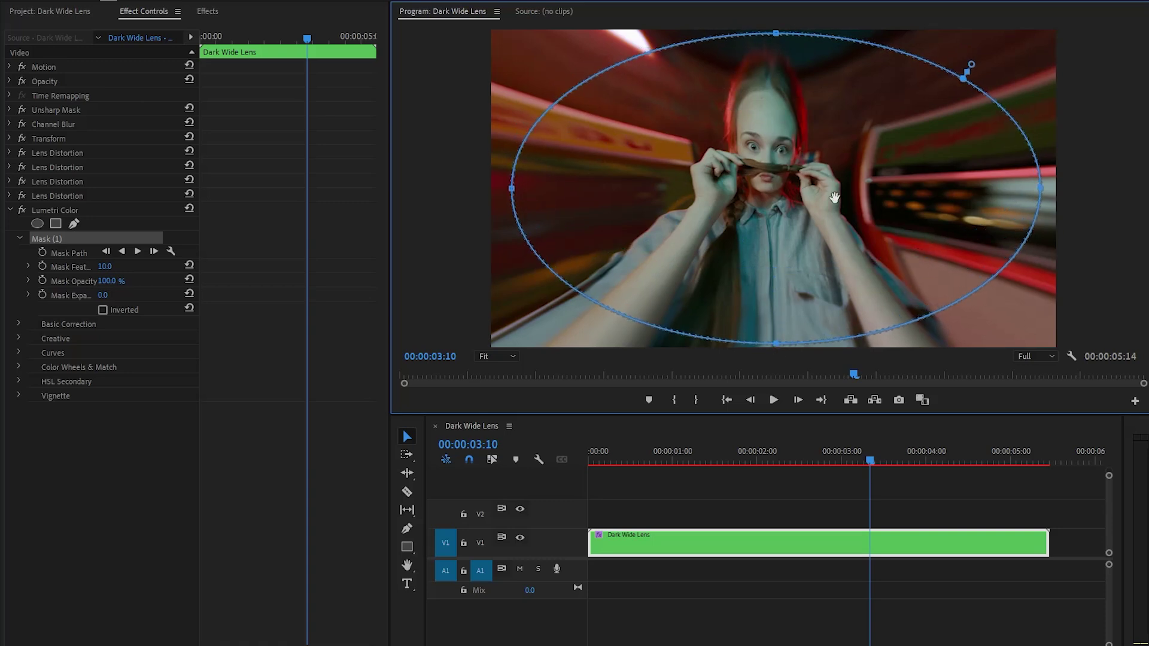
Set the Lumetri mask feather to 250.
{"action": "left_click", "coordinate": [105, 266]}
{"action": "type", "text": "250"}
{"action": "key", "text": "Return"}
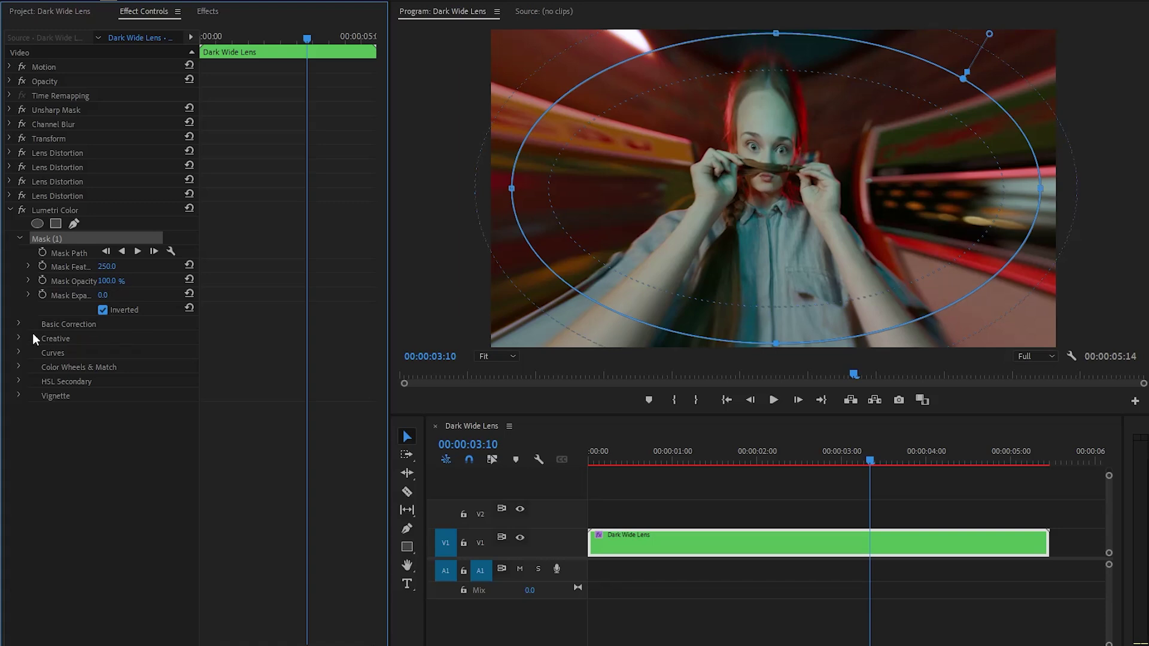
In Basic Correction, set Exposure -1.1, Shadows -40.5 and Blacks -11.4.
{"action": "left_click", "coordinate": [17, 324]}
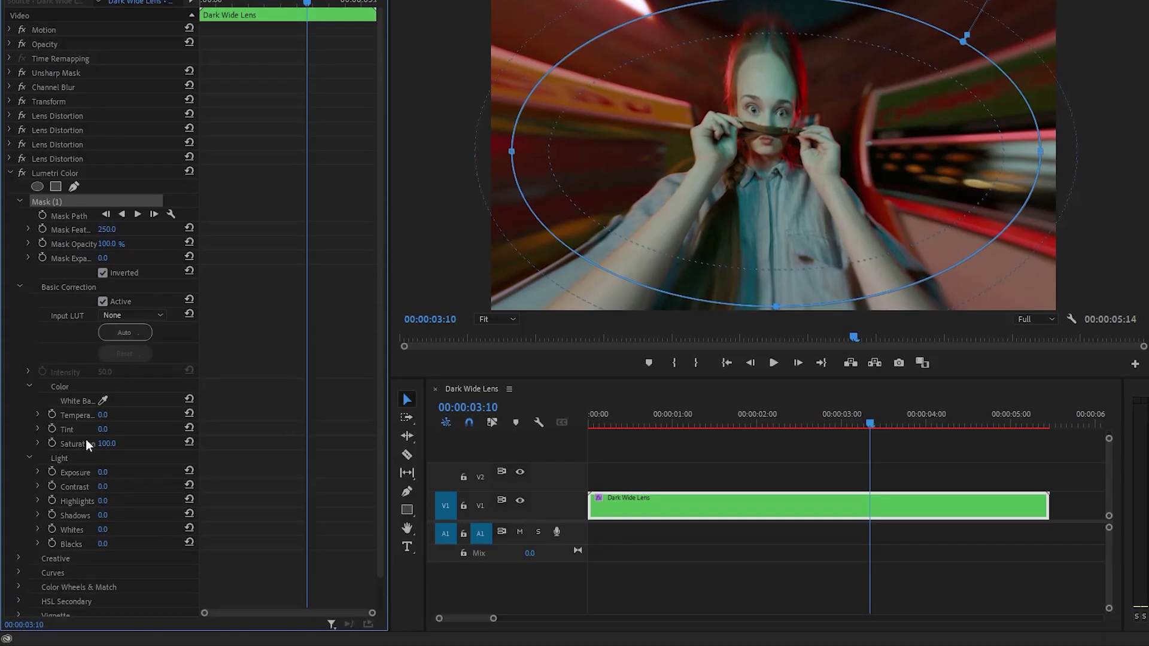
{"action": "left_click", "coordinate": [104, 473]}
{"action": "type", "text": "-1.1"}
{"action": "key", "text": "Return"}
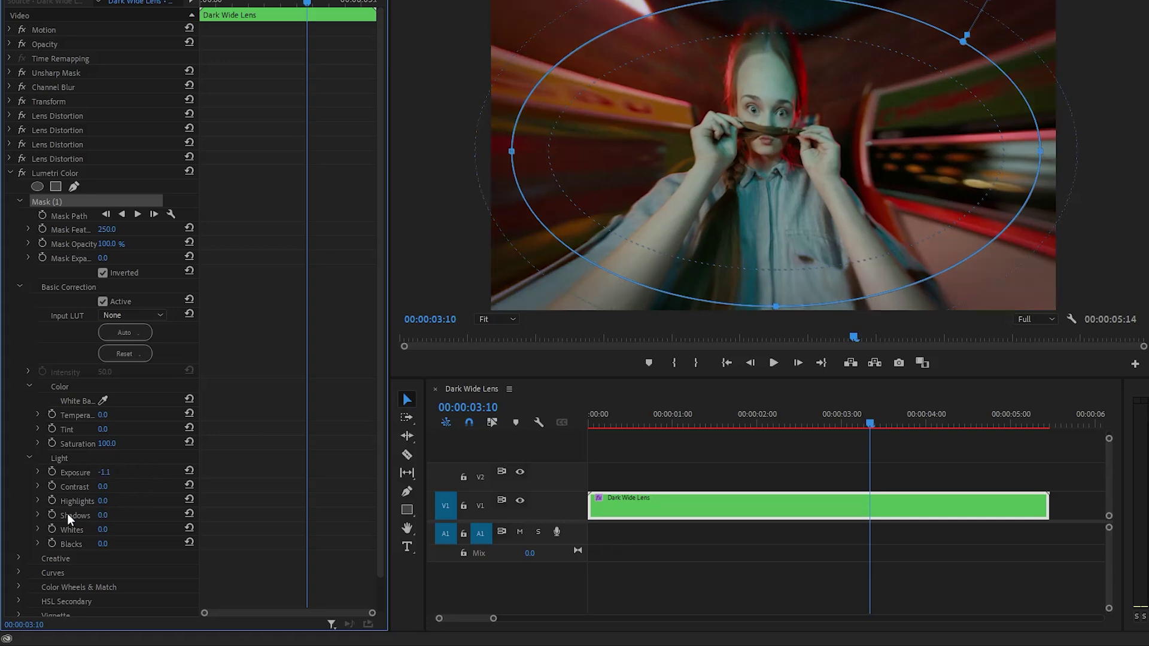
{"action": "left_click", "coordinate": [103, 515]}
{"action": "type", "text": "-40.5"}
{"action": "key", "text": "Return"}
{"action": "left_click", "coordinate": [101, 544]}
{"action": "type", "text": "-11"}
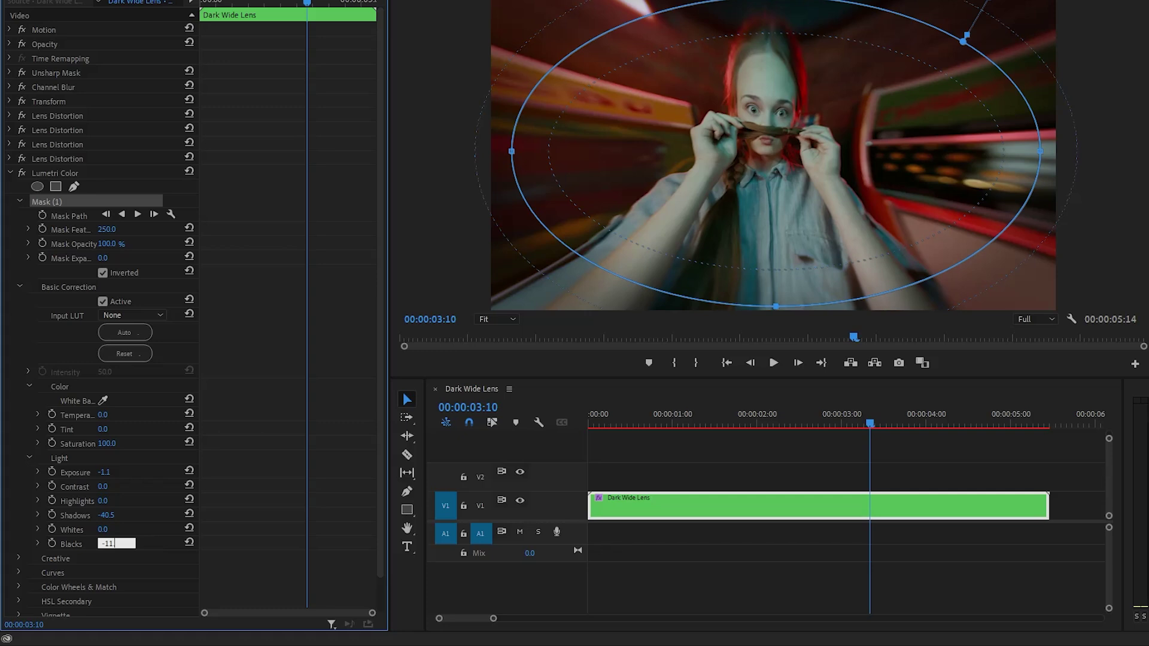
{"action": "type", "text": ".4"}
{"action": "key", "text": "Return"}
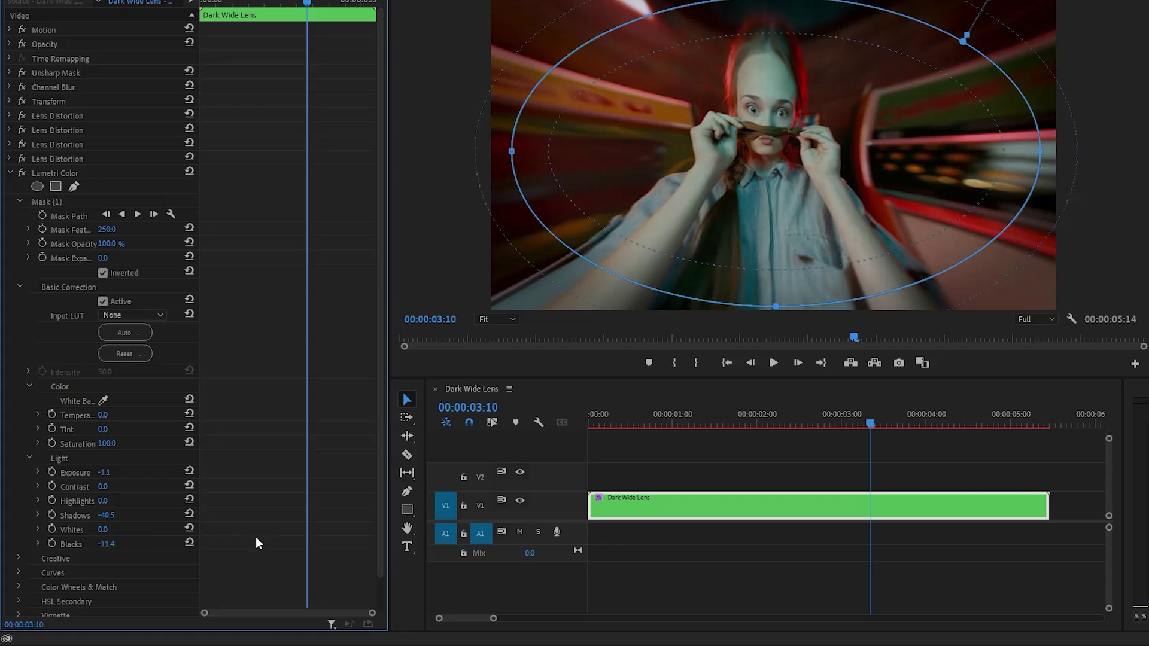
Collapse the first Lumetri Color and apply a second Lumetri Color to the V1 clip.
{"action": "left_click", "coordinate": [72, 176]}
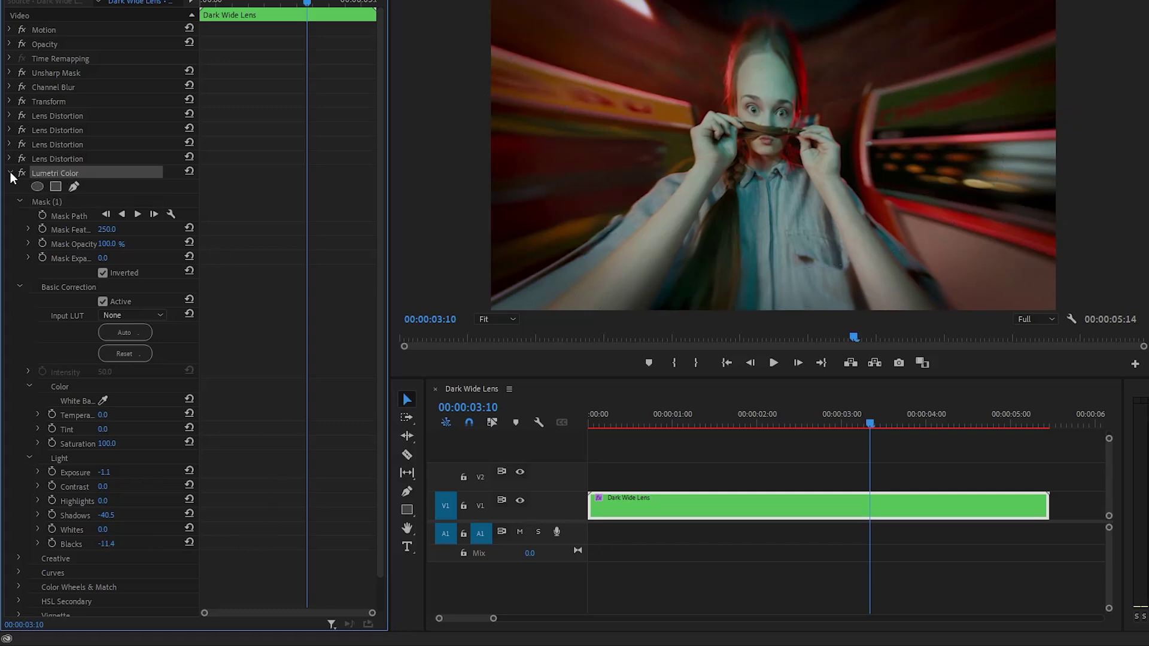
{"action": "left_click", "coordinate": [10, 173]}
{"action": "left_click", "coordinate": [45, 232]}
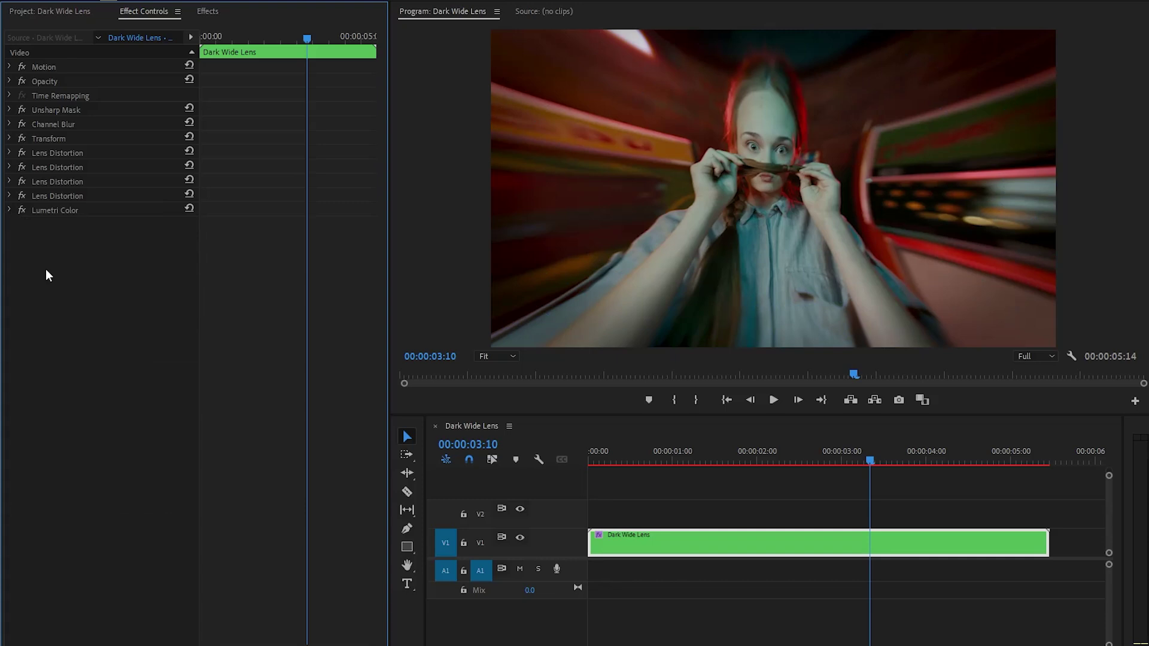
{"action": "left_click", "coordinate": [208, 12]}
{"action": "left_click_drag", "start_coordinate": [79, 129], "coordinate": [634, 544]}
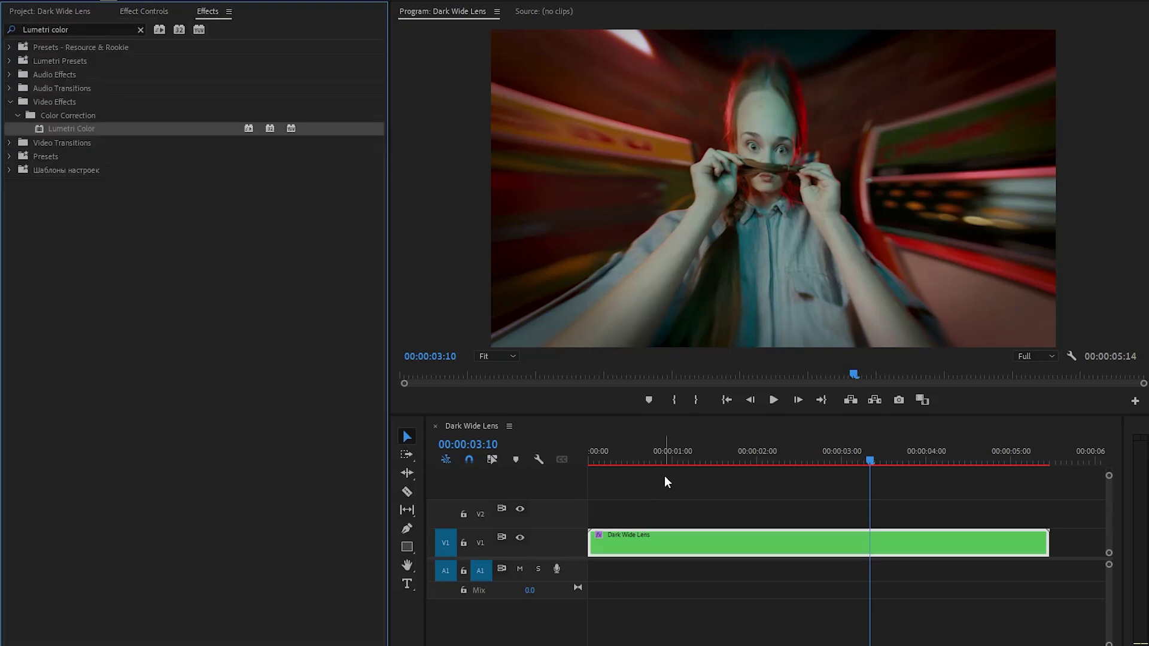
Set Tint to -25 in the second Lumetri Color's Basic Correction, then move the playhead to 0:00.
{"action": "left_click", "coordinate": [146, 11]}
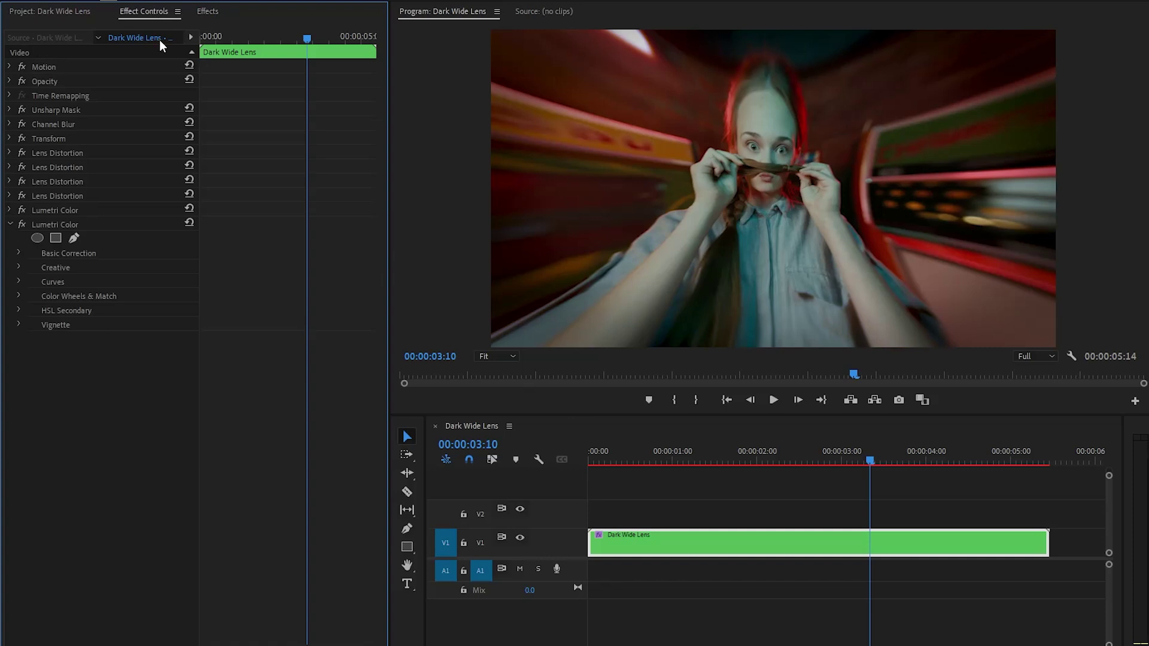
{"action": "left_click", "coordinate": [90, 224]}
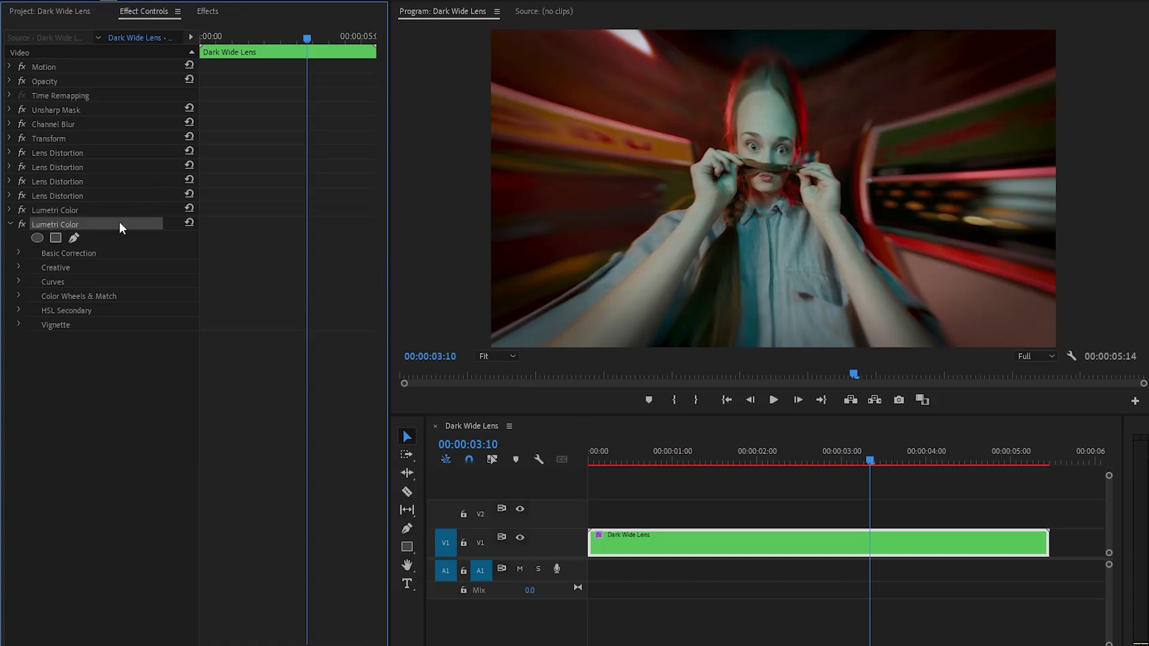
{"action": "left_click", "coordinate": [19, 256]}
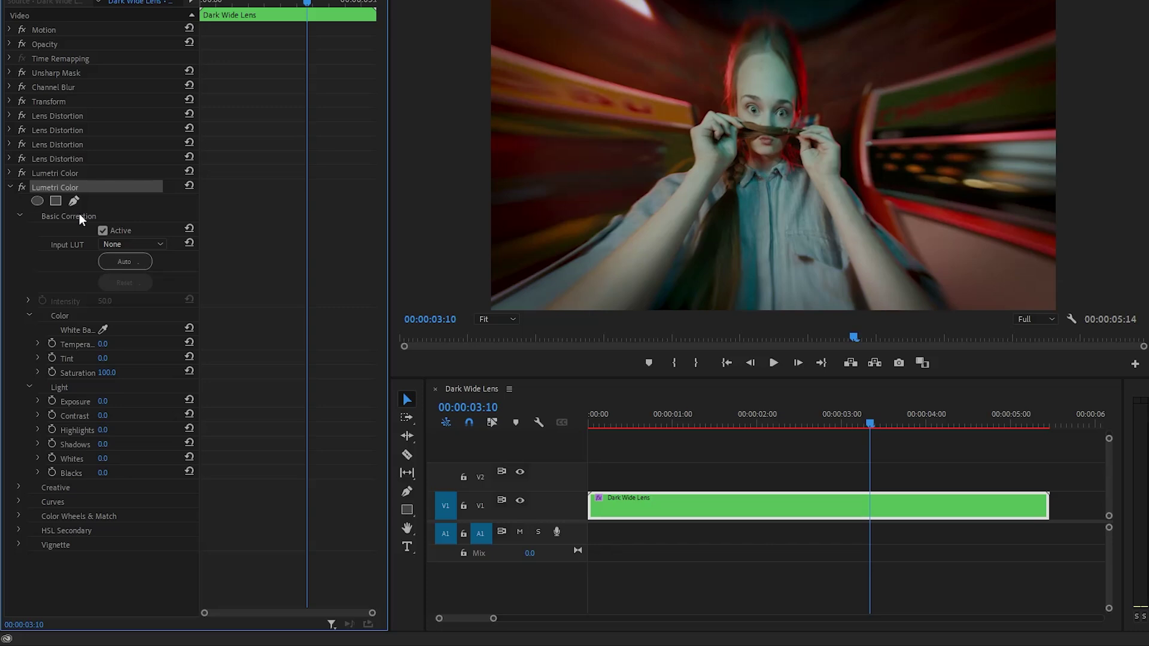
{"action": "left_click", "coordinate": [72, 360]}
{"action": "left_click", "coordinate": [106, 359]}
{"action": "type", "text": "-25"}
{"action": "key", "text": "Return"}
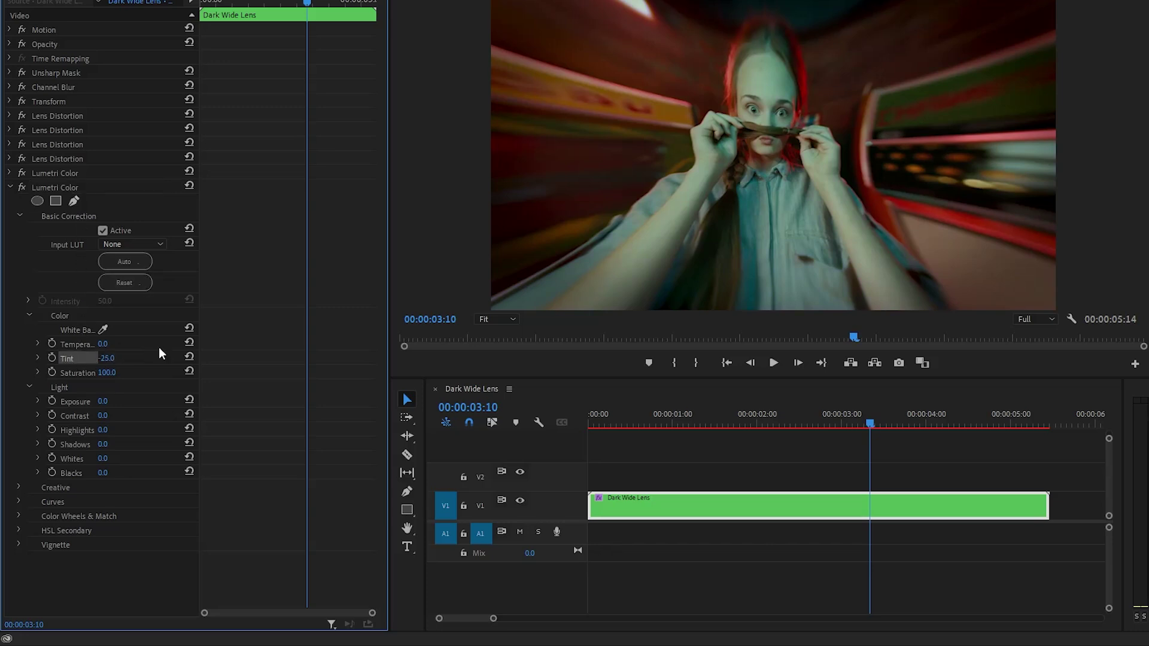
{"action": "left_click_drag", "start_coordinate": [309, 38], "coordinate": [192, 39]}
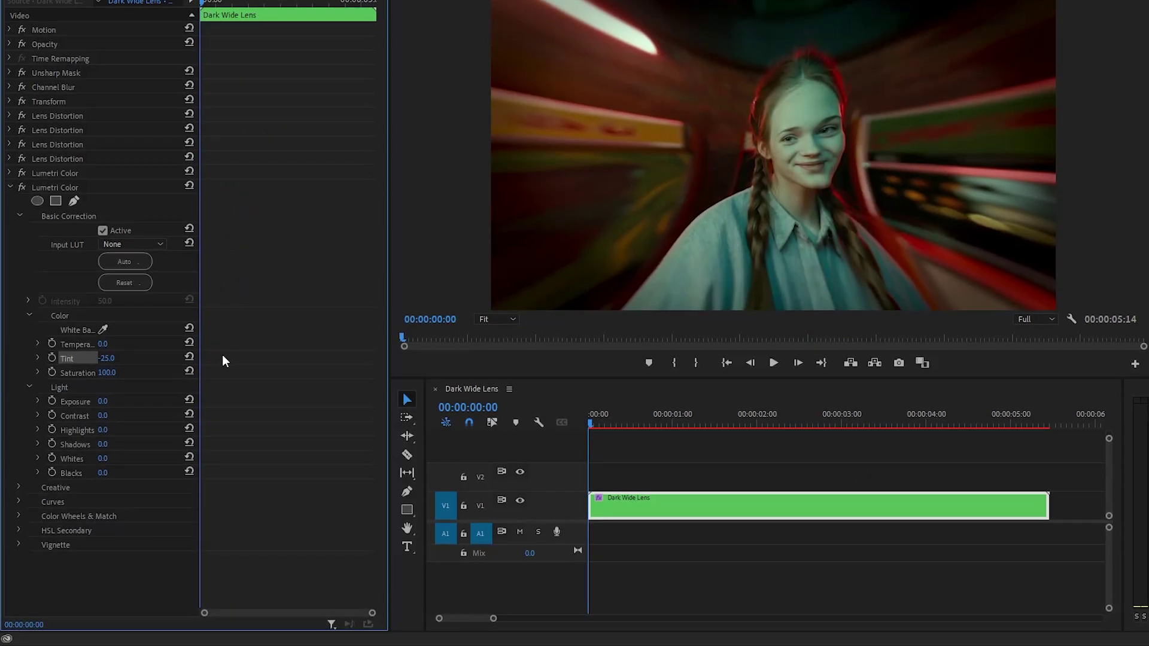
Enable Exposure keyframing and key Exposure 0.5 five frames into the clip.
{"action": "left_click", "coordinate": [52, 402]}
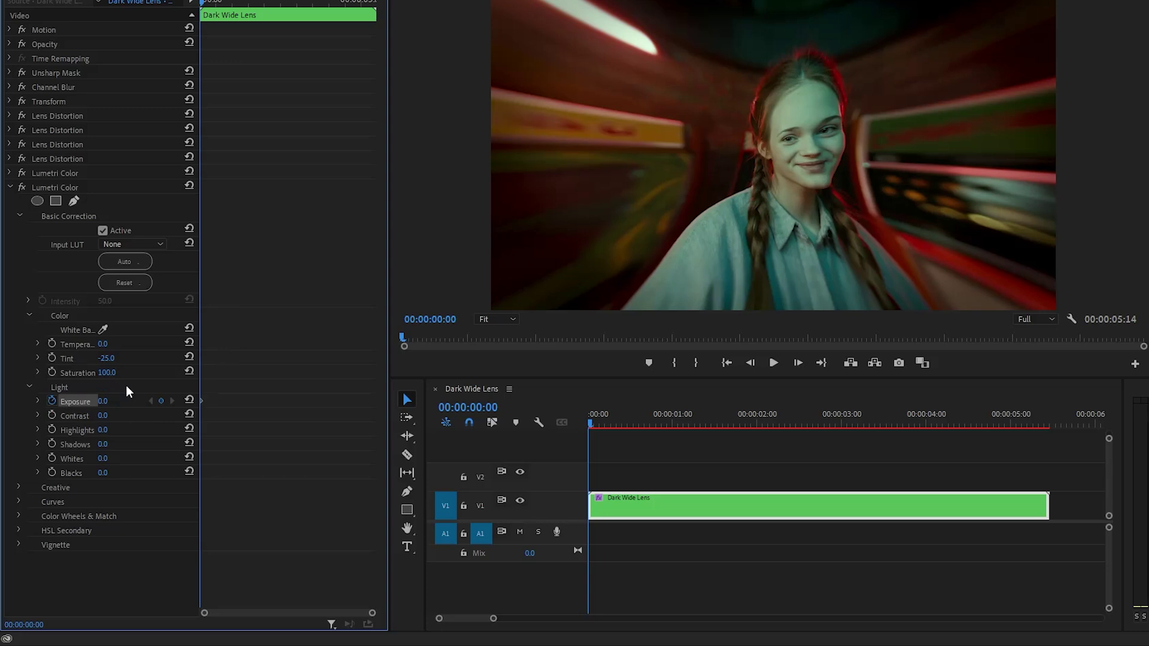
{"action": "left_click_drag", "start_coordinate": [372, 613], "coordinate": [311, 609]}
{"action": "key", "text": "Right"}
{"action": "key", "text": "Right"}
{"action": "key", "text": "Right"}
{"action": "key", "text": "Right"}
{"action": "key", "text": "Right"}
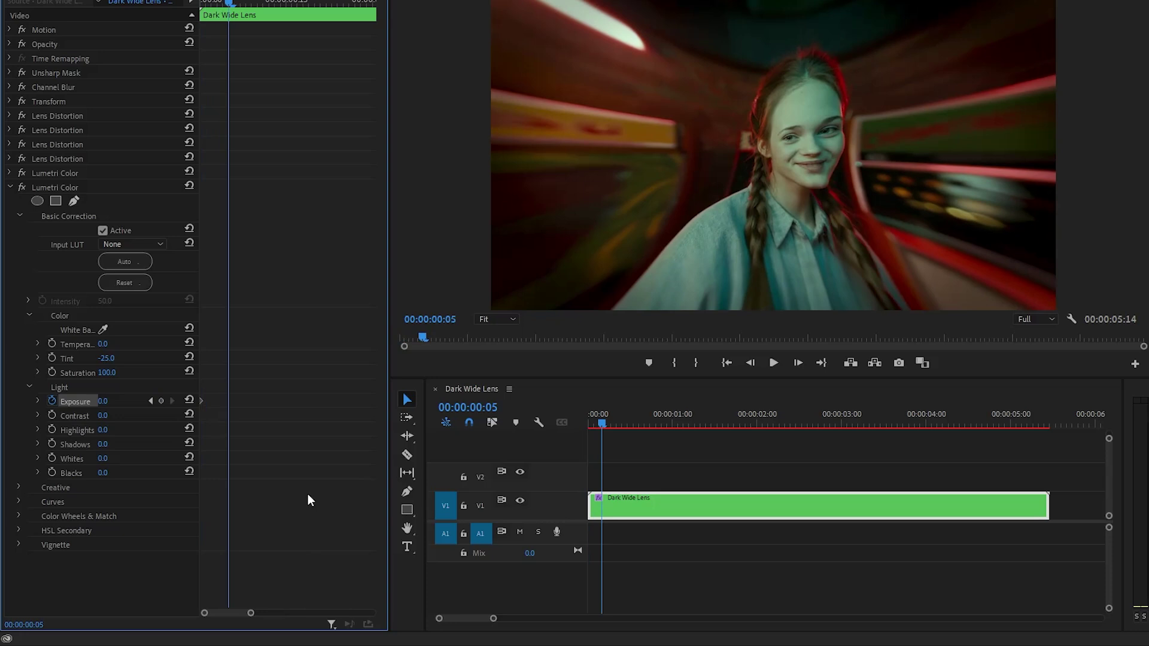
{"action": "left_click", "coordinate": [102, 402]}
{"action": "type", "text": "0.5"}
{"action": "key", "text": "Return"}
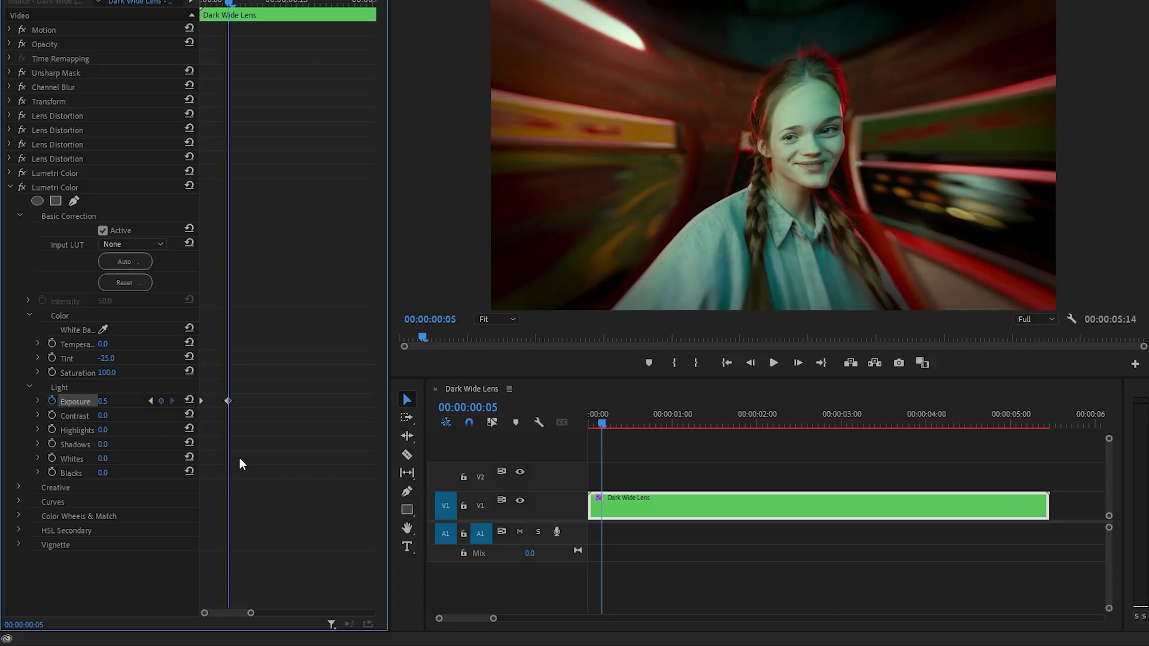
Key Exposure 0 at frame 10 and 0.5 at frame 15.
{"action": "key", "text": "Right"}
{"action": "key", "text": "Right"}
{"action": "key", "text": "Right"}
{"action": "key", "text": "Right"}
{"action": "key", "text": "Right"}
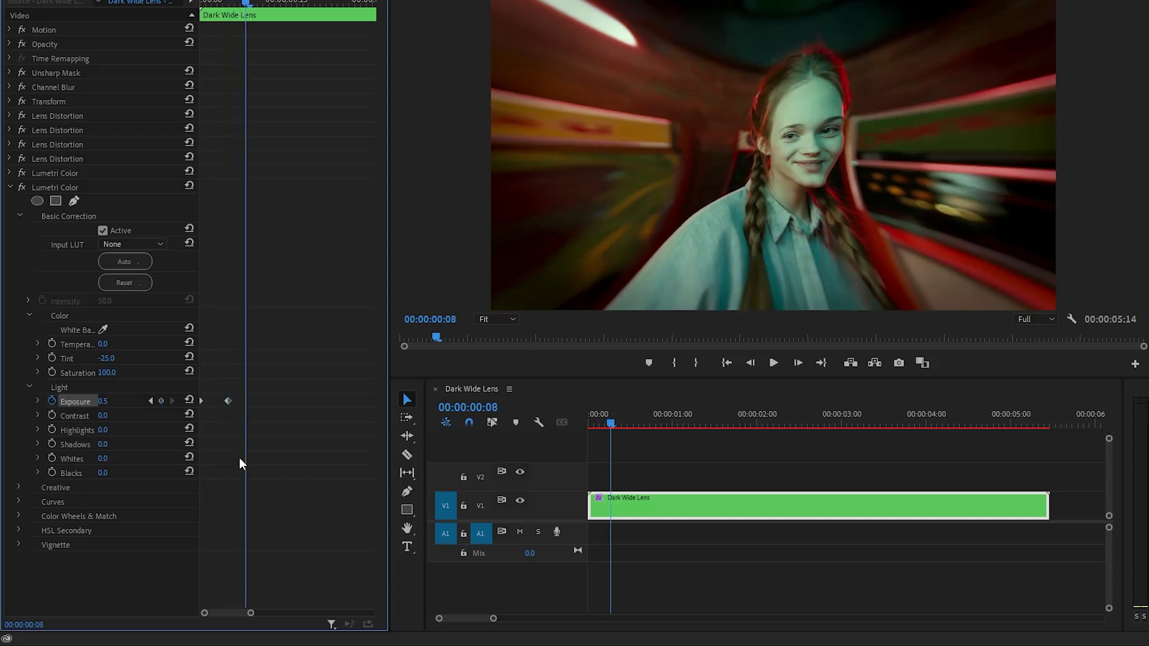
{"action": "left_click", "coordinate": [104, 402]}
{"action": "type", "text": "0"}
{"action": "key", "text": "Return"}
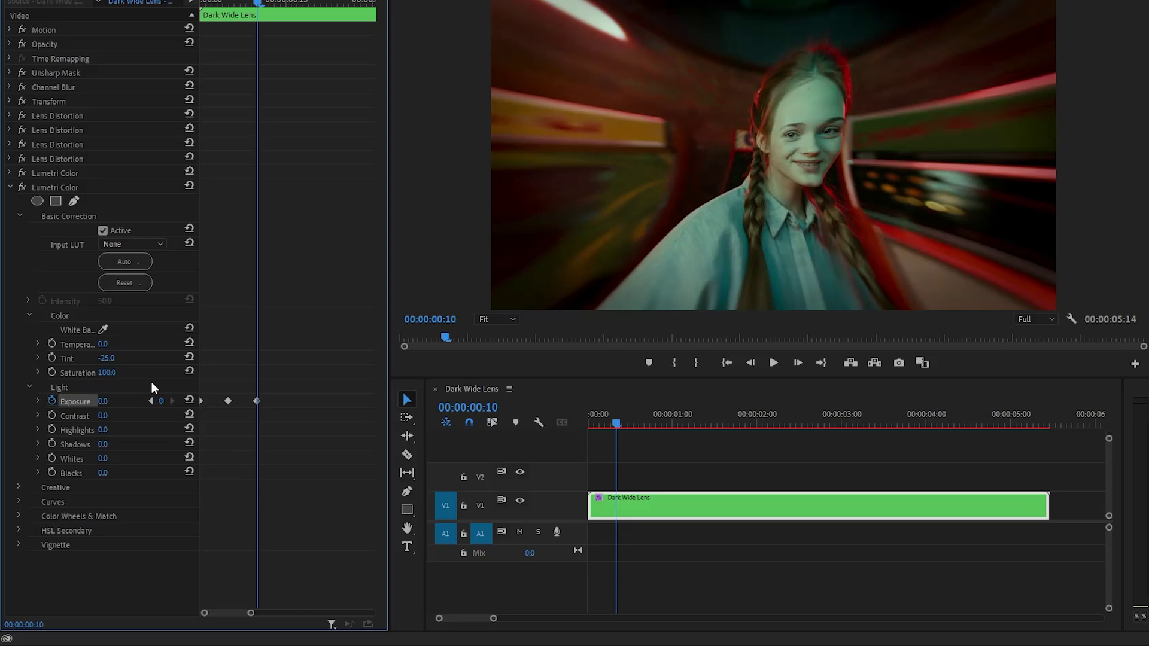
{"action": "key", "text": "Right"}
{"action": "key", "text": "Right"}
{"action": "key", "text": "Right"}
{"action": "key", "text": "Right"}
{"action": "key", "text": "Right"}
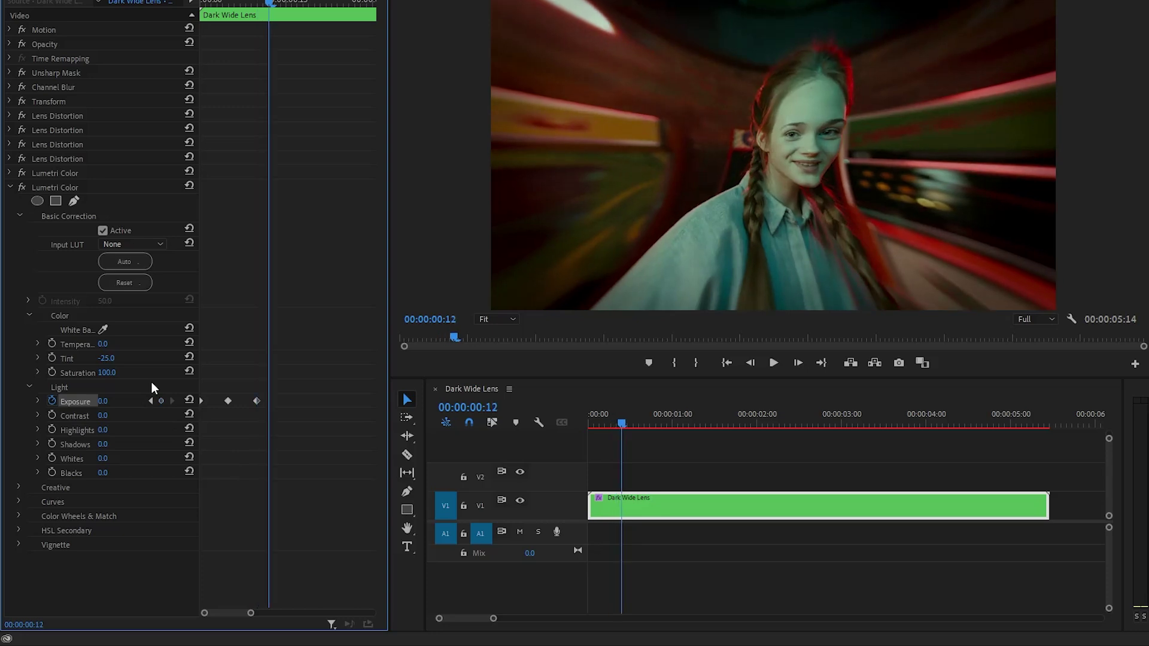
{"action": "left_click", "coordinate": [104, 401]}
{"action": "type", "text": "0.5"}
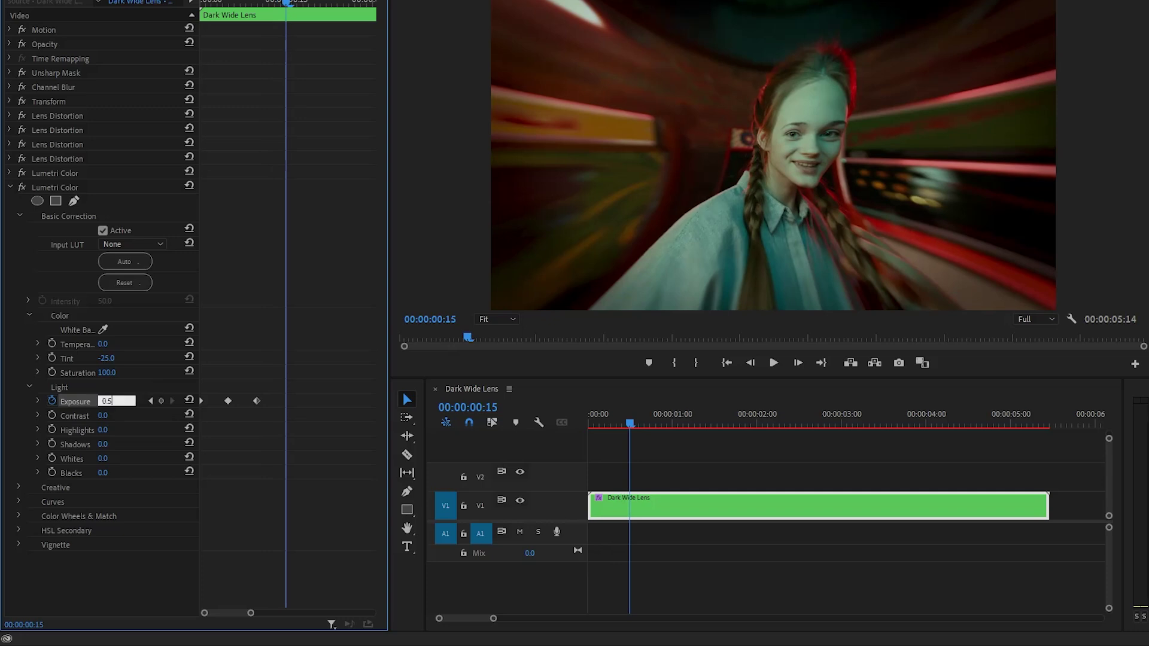
{"action": "key", "text": "Return"}
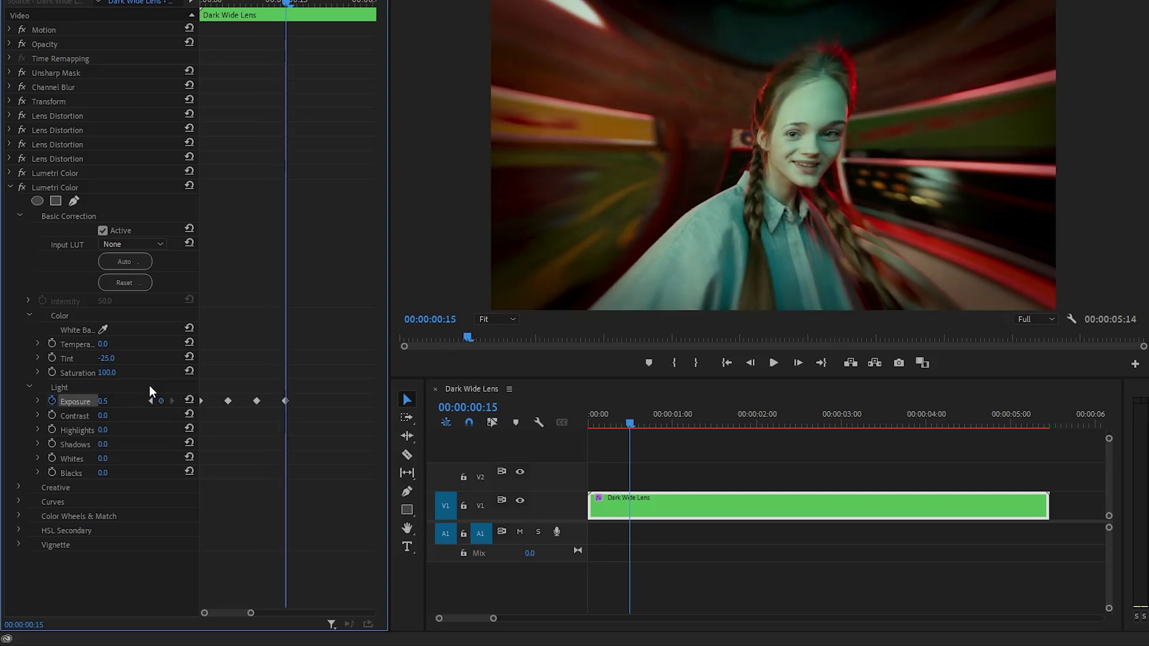
{"action": "key", "text": "Right"}
{"action": "key", "text": "Right"}
{"action": "key", "text": "Right"}
{"action": "key", "text": "Right"}
{"action": "key", "text": "Right"}
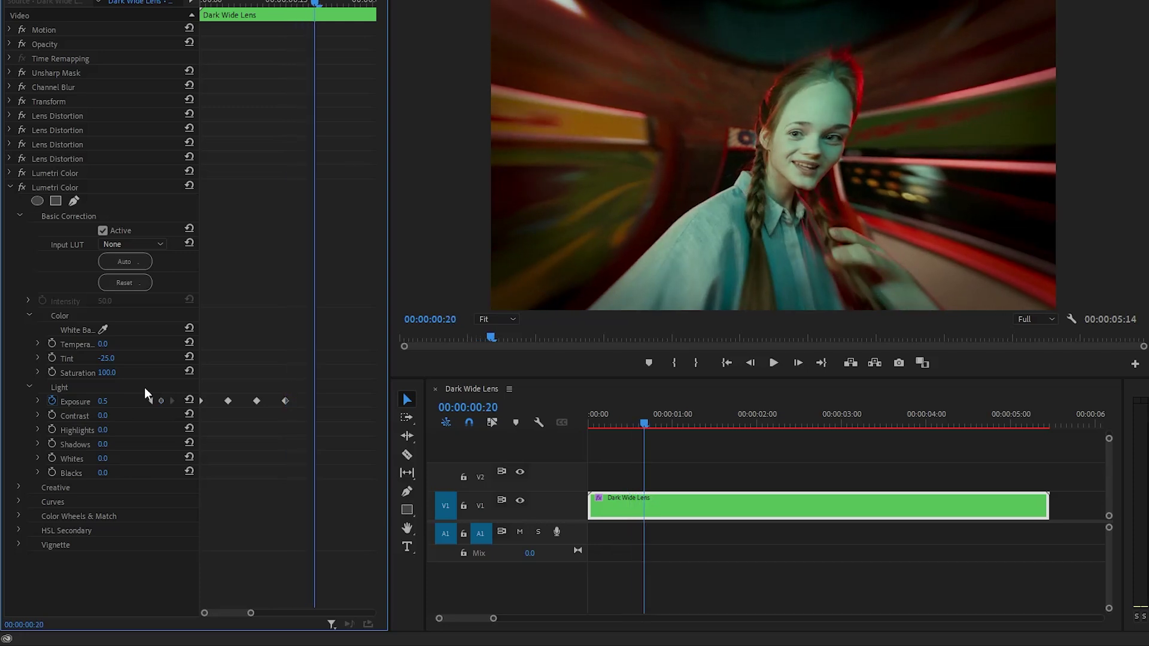
Copy the three Exposure keyframes and paste them at frame 20.
{"action": "left_click_drag", "start_coordinate": [301, 381], "coordinate": [211, 411]}
{"action": "right_click", "coordinate": [285, 402]}
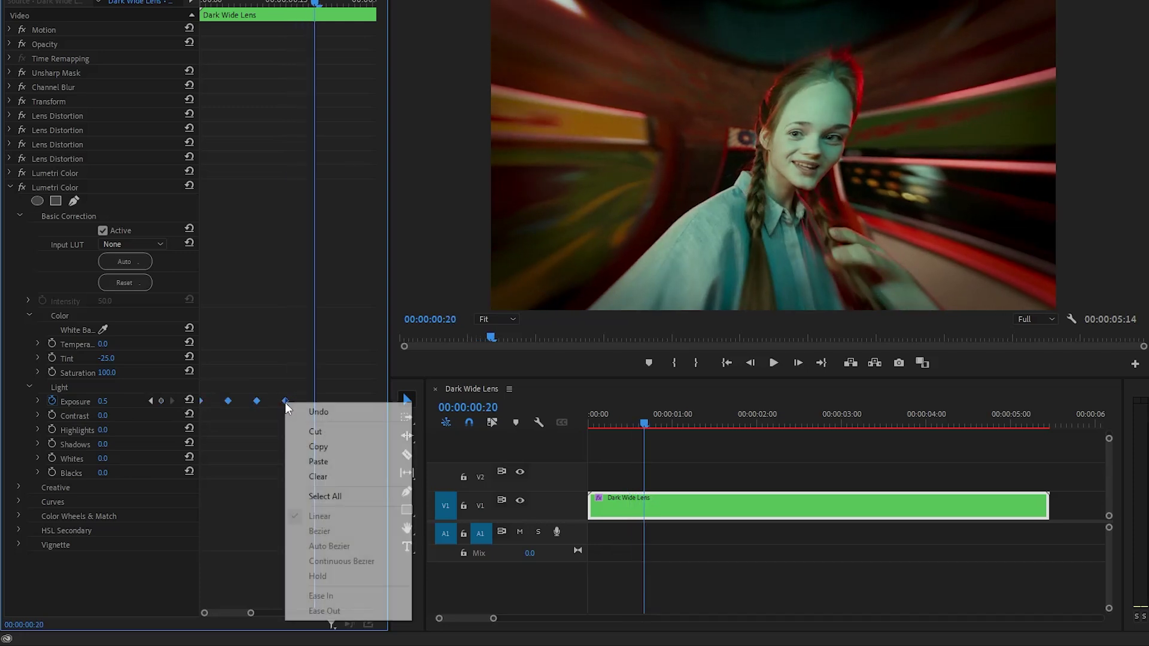
{"action": "left_click", "coordinate": [315, 447]}
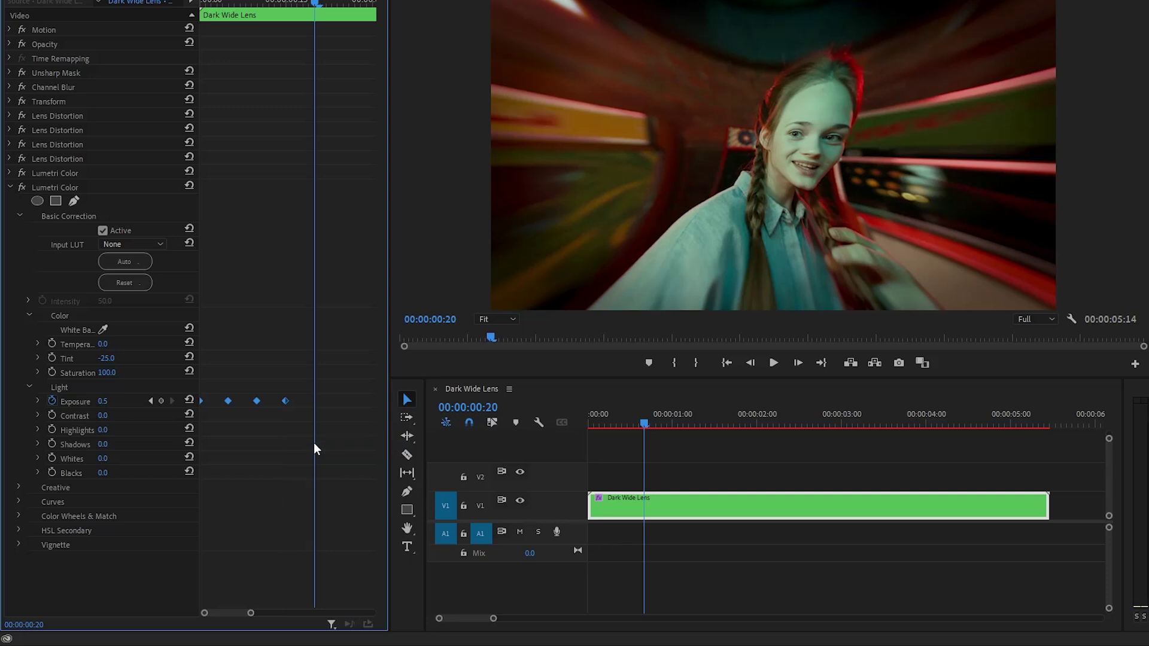
{"action": "right_click", "coordinate": [326, 423]}
{"action": "left_click", "coordinate": [358, 480]}
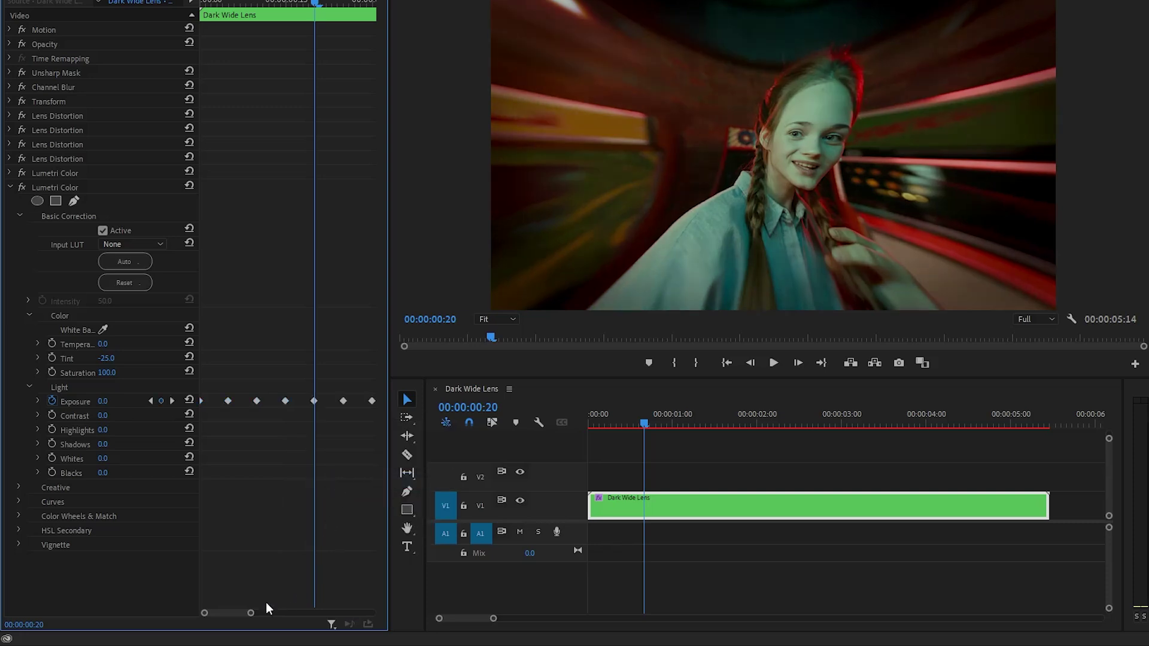
Paste another copy of the flicker keyframes further along, then play back to preview.
{"action": "left_click_drag", "start_coordinate": [251, 612], "coordinate": [283, 613]}
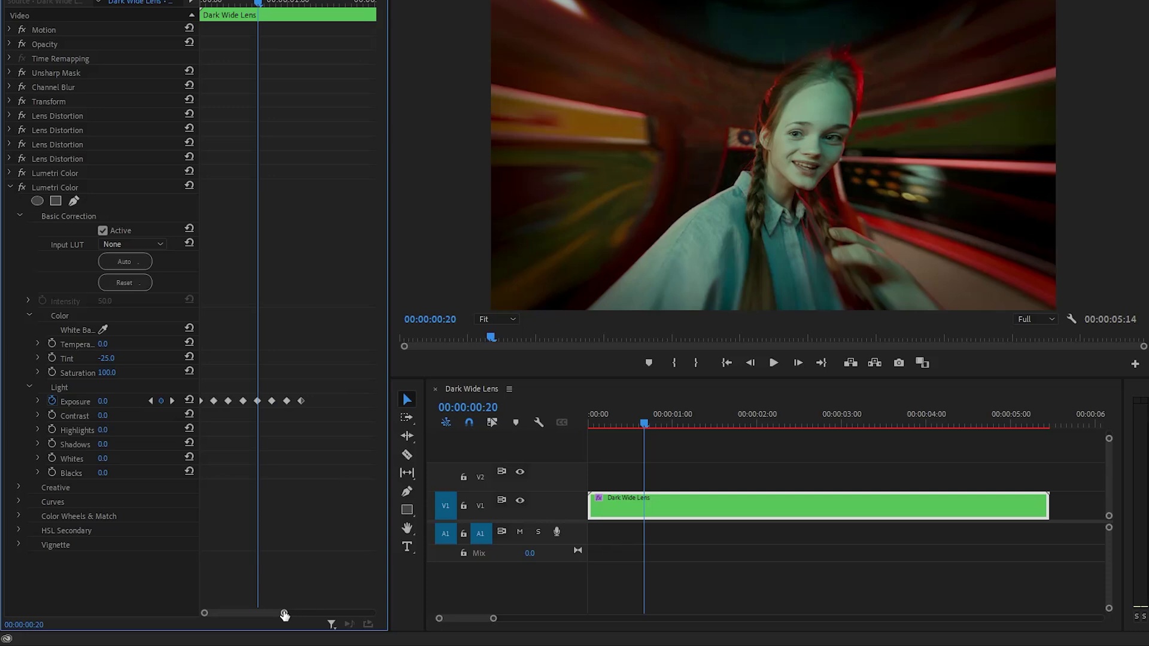
{"action": "left_click_drag", "start_coordinate": [259, 3], "coordinate": [315, 6]}
{"action": "key", "text": "ctrl+v"}
{"action": "left_click", "coordinate": [277, 451]}
{"action": "key", "text": "backslash"}
{"action": "key", "text": "space"}
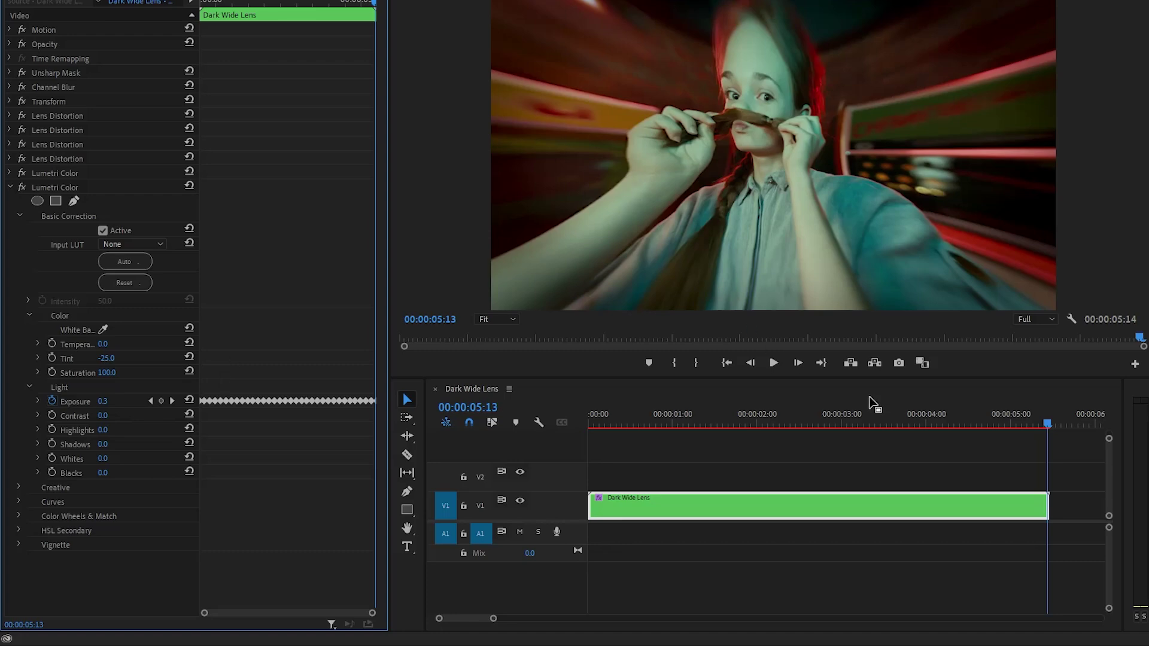
{"action": "left_click", "coordinate": [1046, 424]}
{"action": "left_click_drag", "start_coordinate": [1045, 453], "coordinate": [604, 458]}
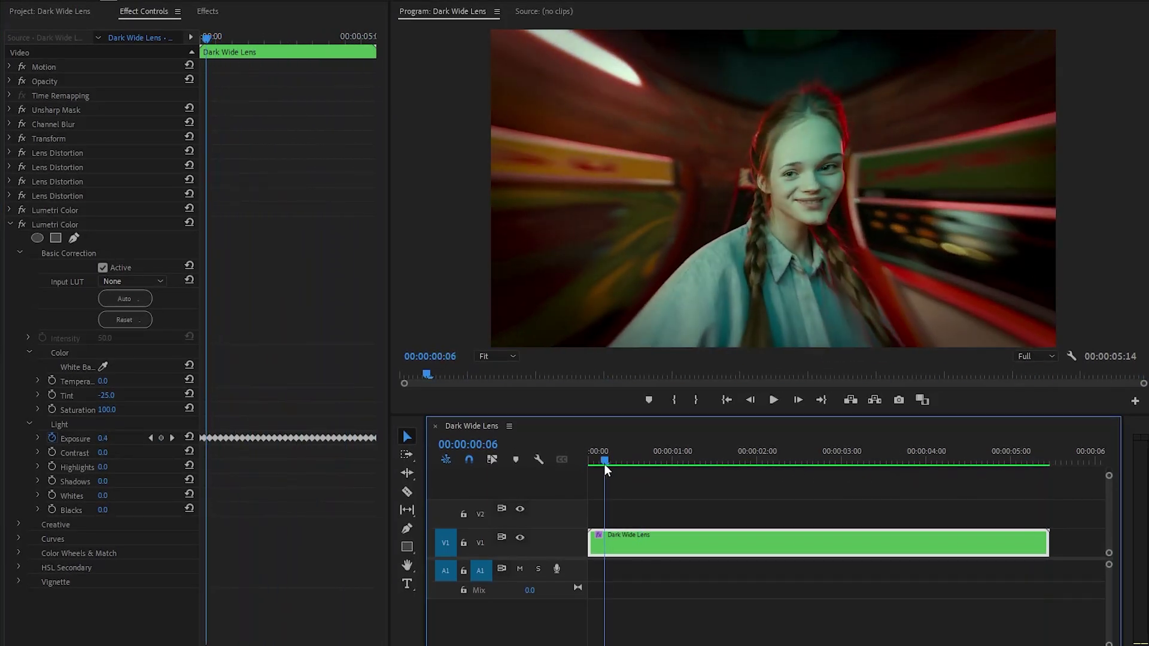
{"action": "left_click", "coordinate": [651, 479]}
{"action": "key", "text": "space"}
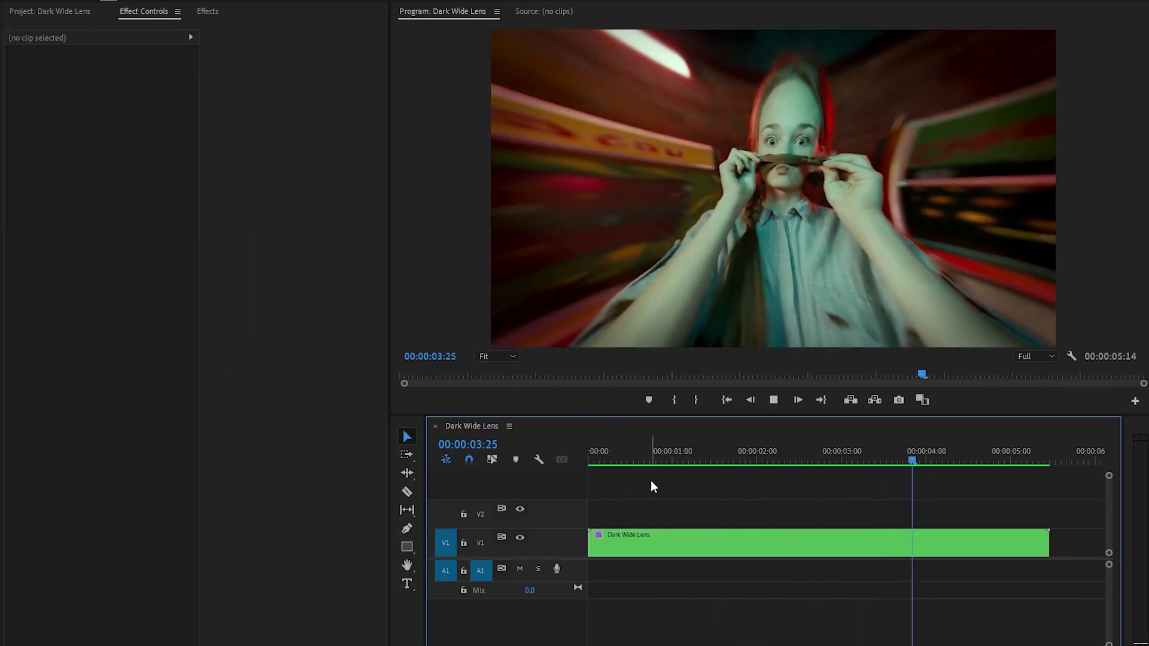
{"action": "key", "text": "space"}
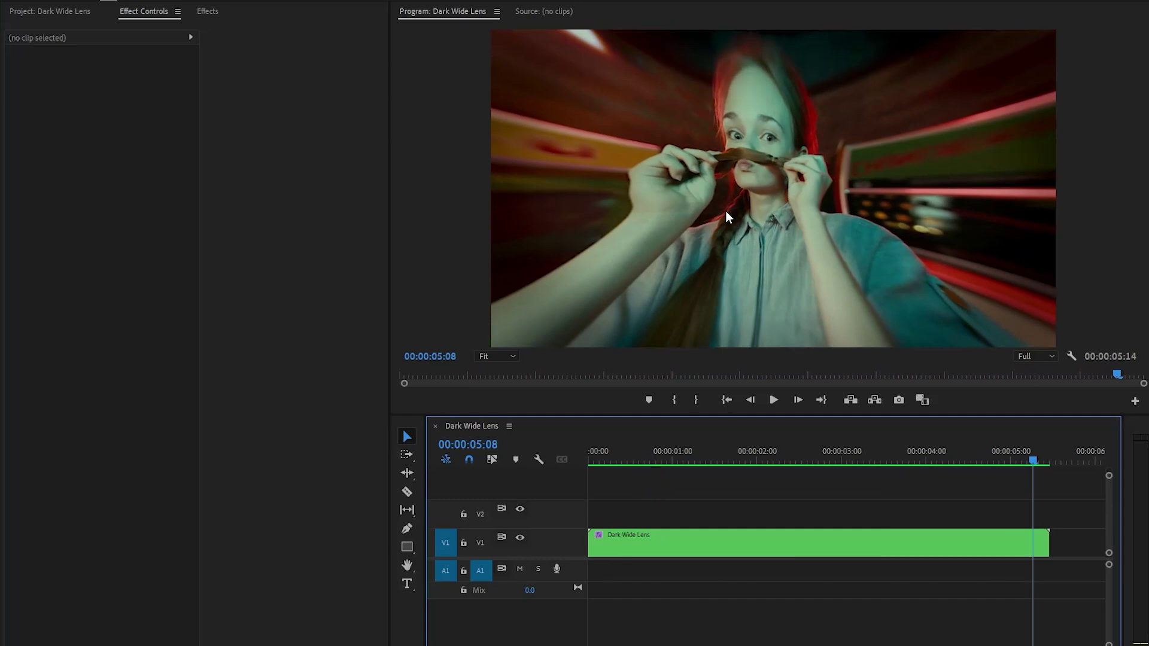
Create a new 1920×1080 Adjustment Layer in the Project panel.
{"action": "left_click", "coordinate": [70, 13]}
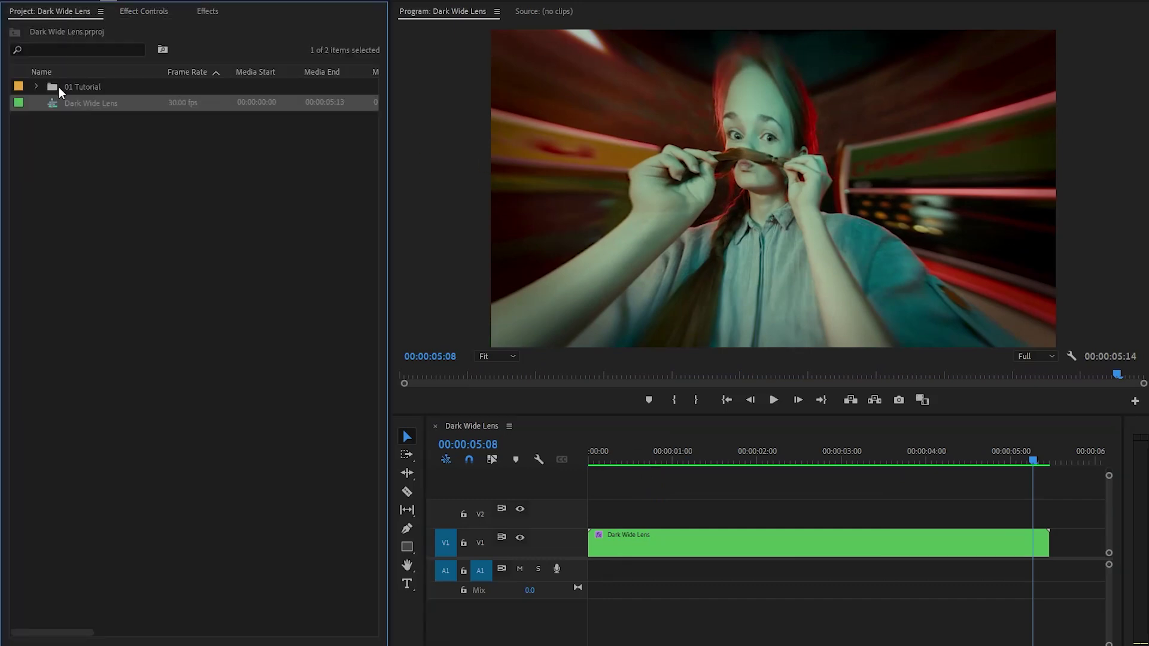
{"action": "right_click", "coordinate": [44, 169]}
{"action": "mouse_move", "coordinate": [134, 225]}
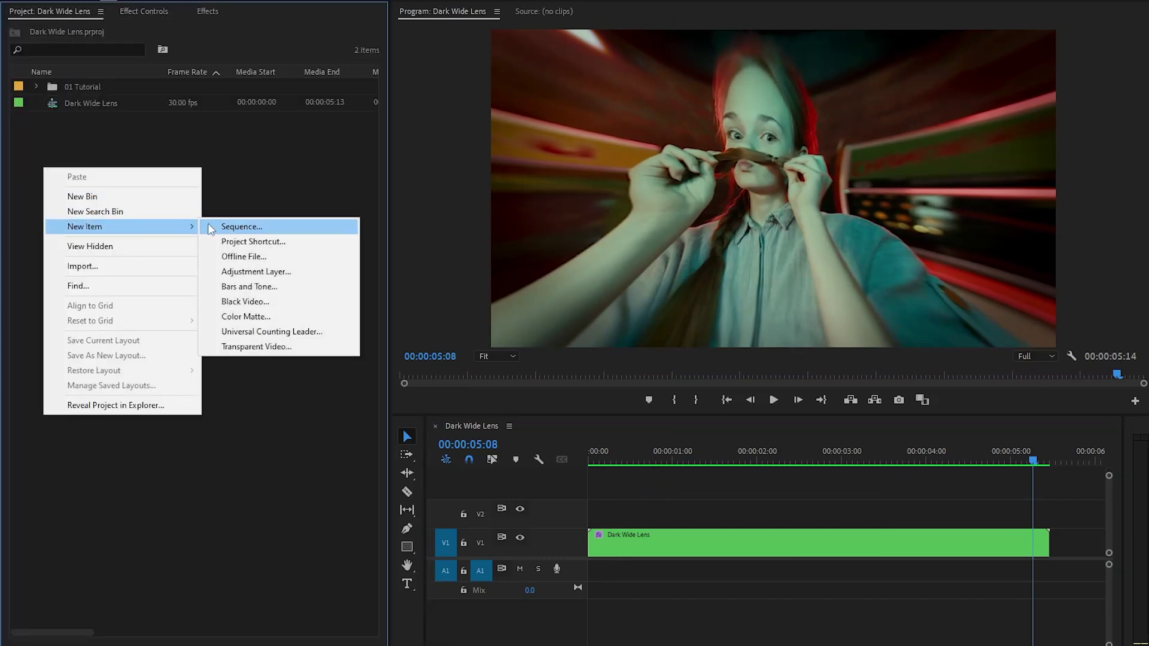
{"action": "left_click", "coordinate": [269, 274]}
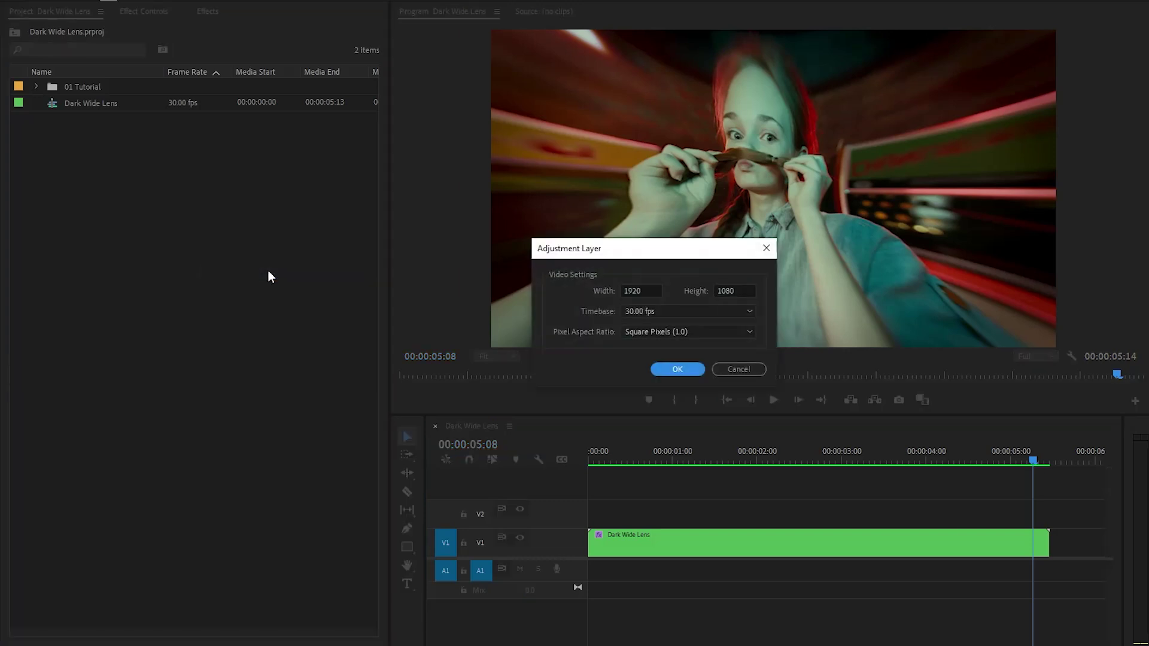
{"action": "left_click", "coordinate": [664, 371]}
Place the adjustment layer on V2 and extend it to the clip's end.
{"action": "left_click_drag", "start_coordinate": [68, 107], "coordinate": [562, 514]}
{"action": "left_click_drag", "start_coordinate": [1009, 514], "coordinate": [1048, 514]}
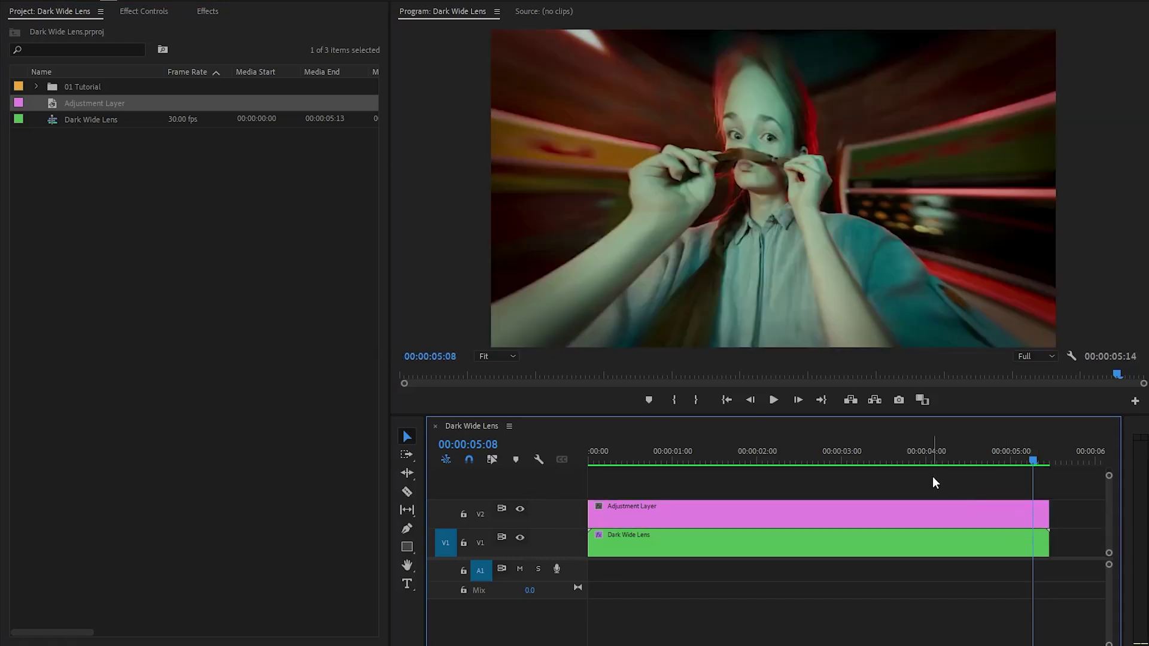
{"action": "left_click", "coordinate": [918, 512]}
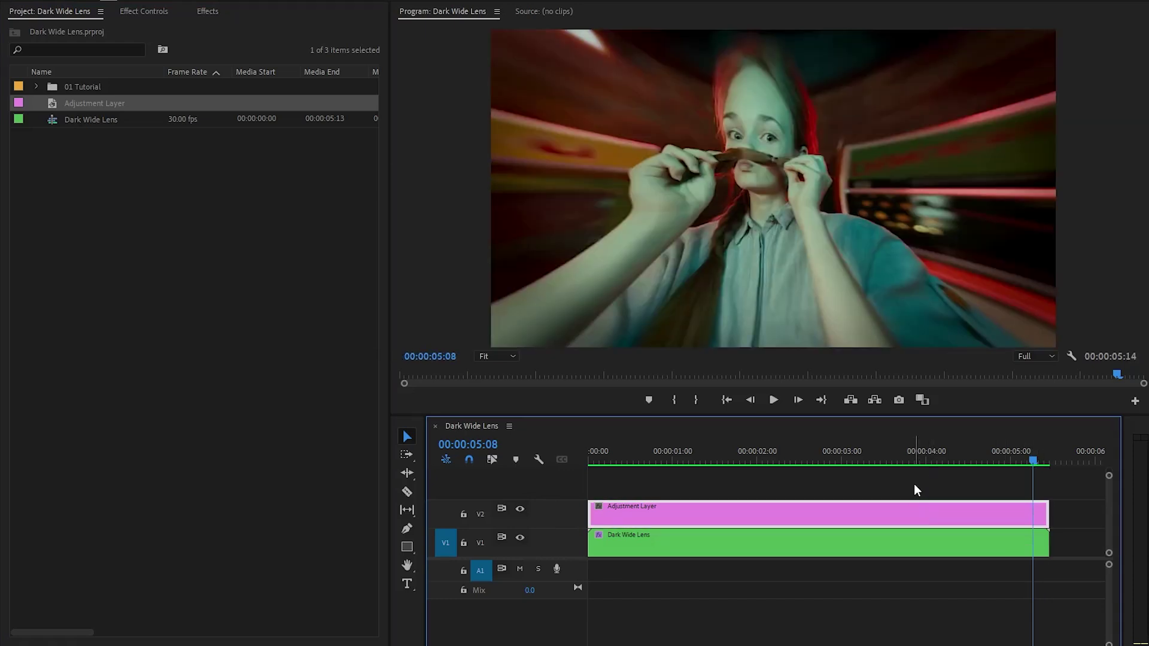
Set the adjustment layer's Opacity Blend Mode to Soft Light.
{"action": "left_click", "coordinate": [144, 11]}
{"action": "left_click", "coordinate": [60, 83]}
{"action": "left_click", "coordinate": [10, 81]}
{"action": "left_click", "coordinate": [60, 111]}
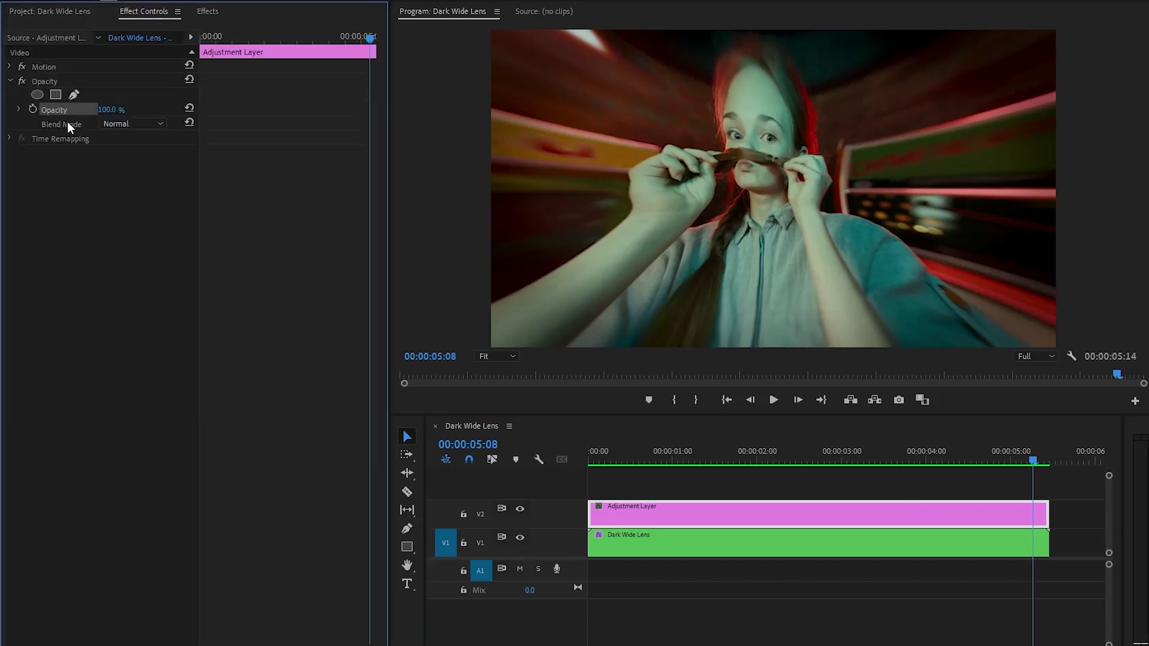
{"action": "left_click", "coordinate": [67, 125]}
{"action": "left_click", "coordinate": [129, 123]}
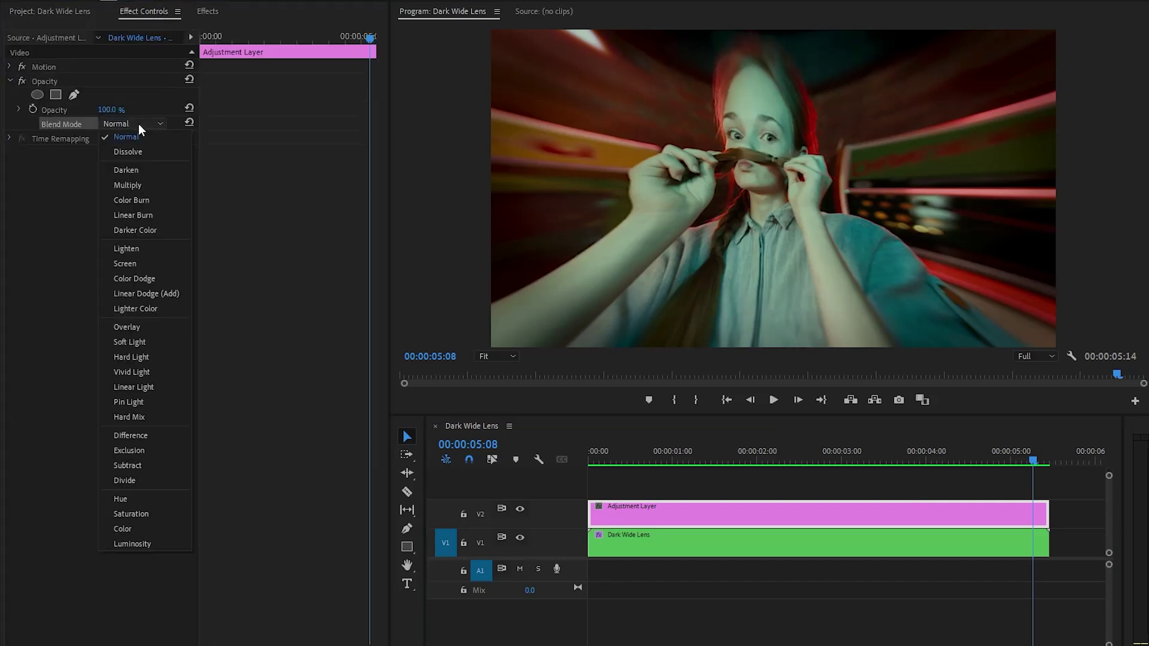
{"action": "left_click", "coordinate": [137, 343]}
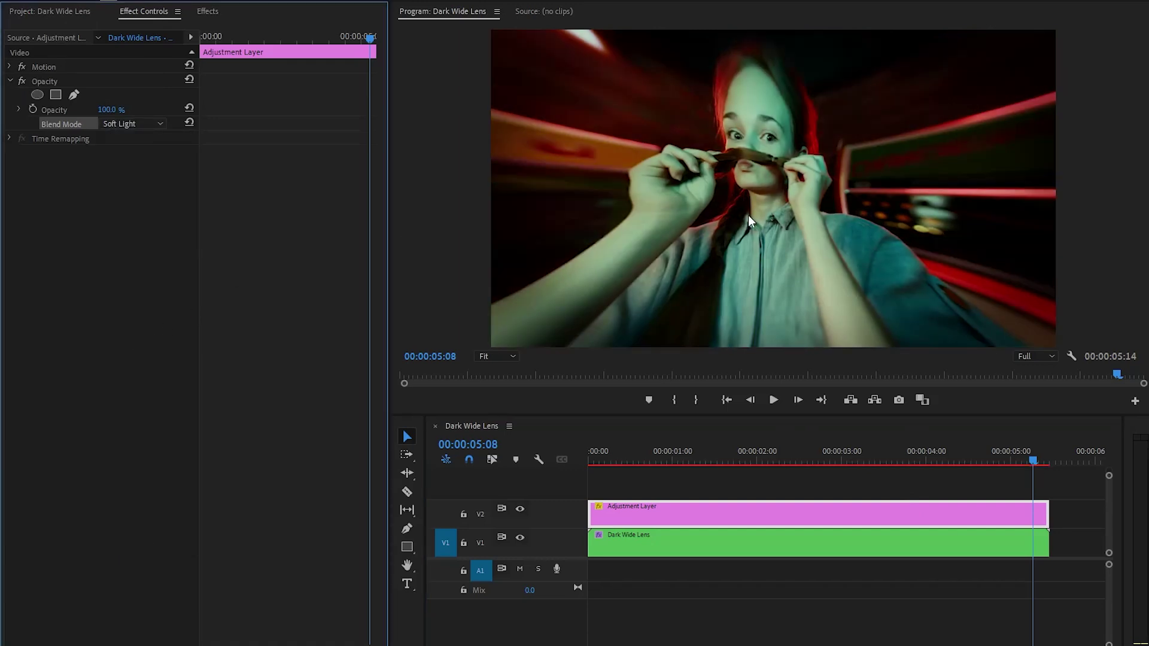
Play the sequence to preview the Soft Light look, then scrub back to the start.
{"action": "left_click", "coordinate": [1032, 460]}
{"action": "key", "text": "Return"}
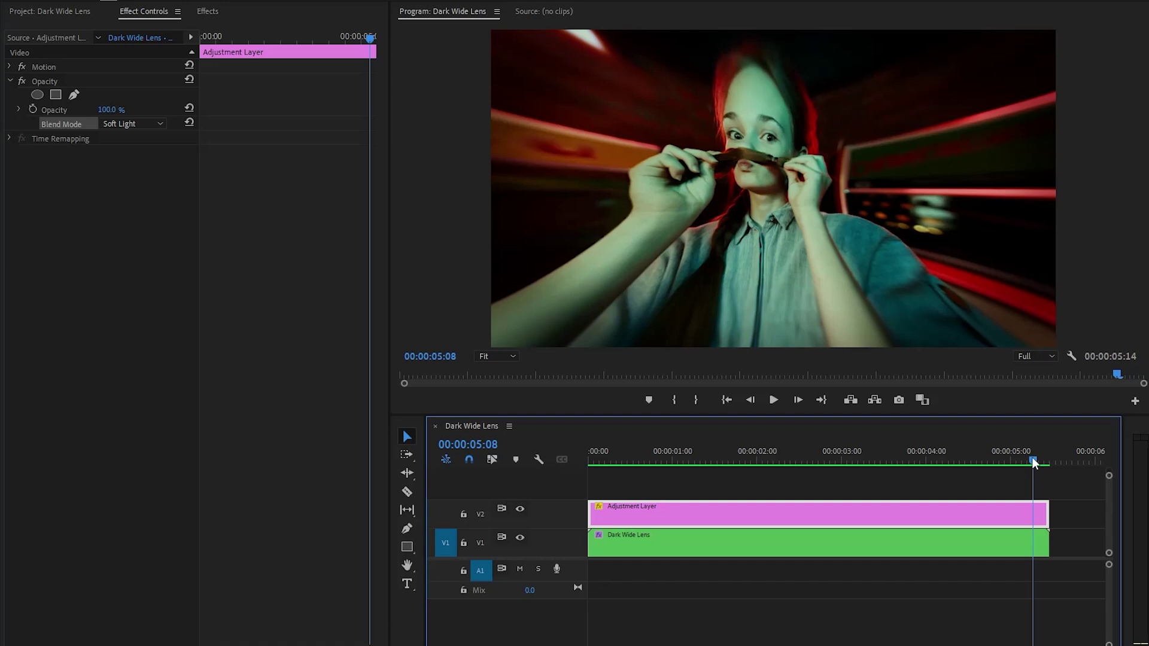
{"action": "left_click_drag", "start_coordinate": [805, 459], "coordinate": [604, 461]}
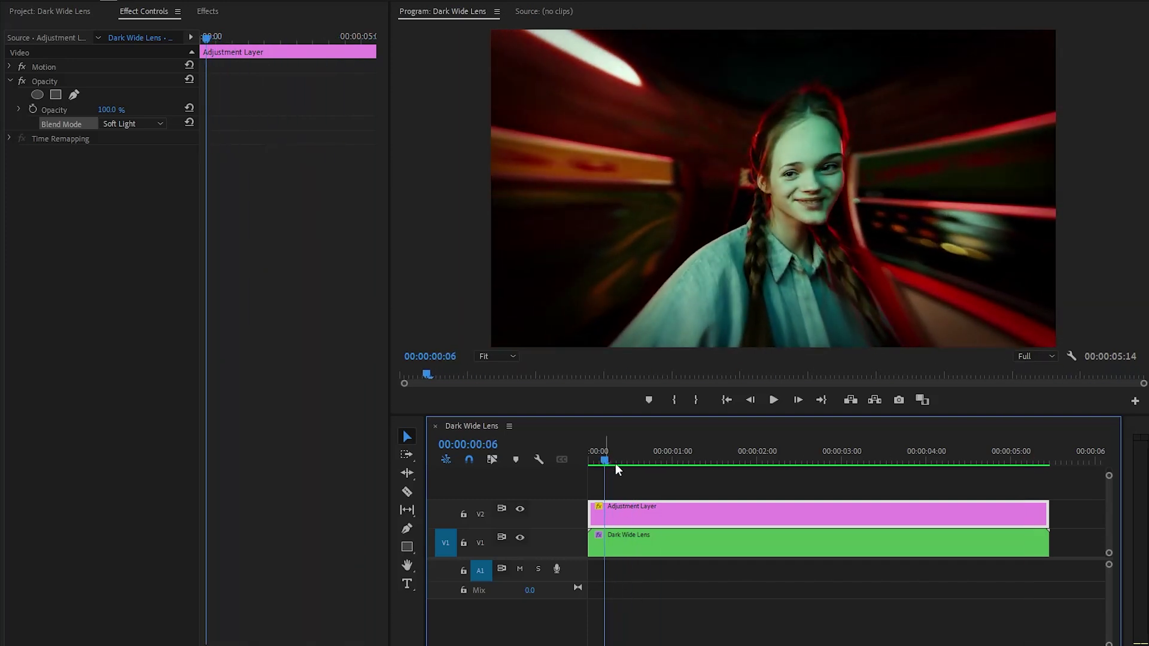
{"action": "left_click", "coordinate": [663, 480]}
{"action": "key", "text": "space"}
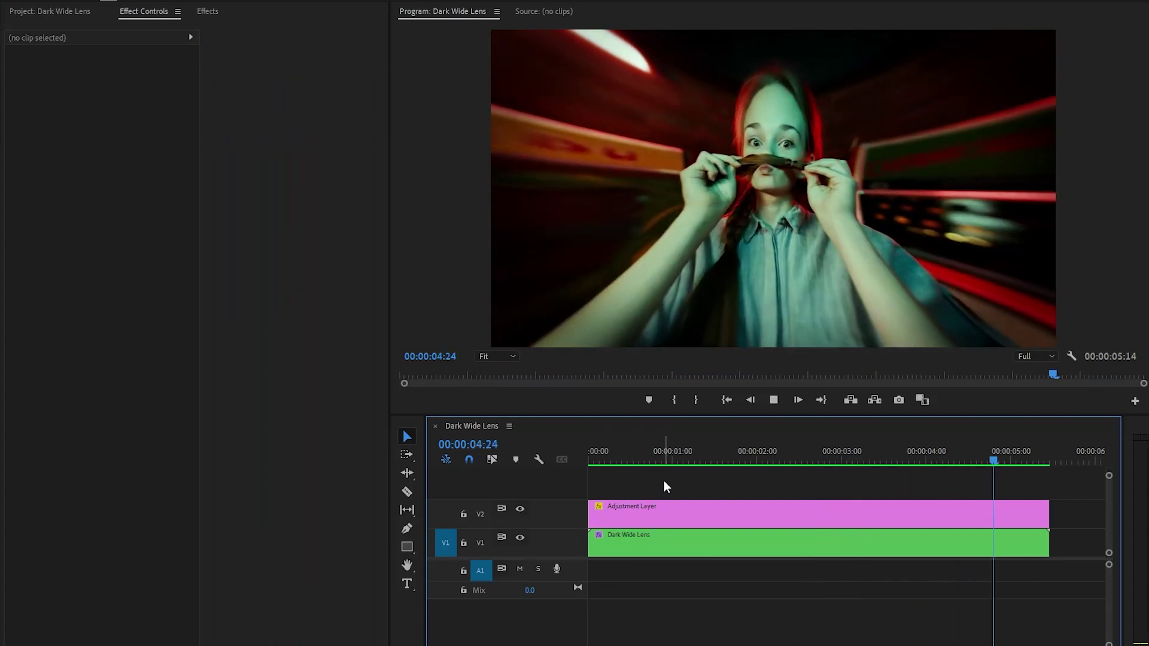
{"action": "key", "text": "space"}
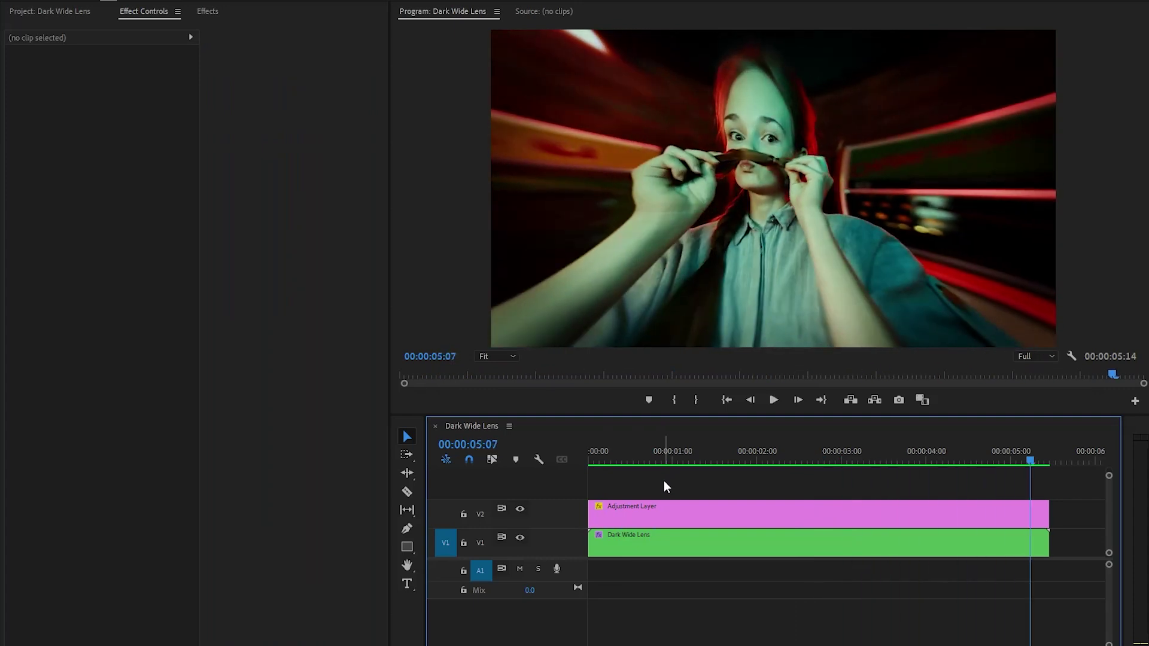